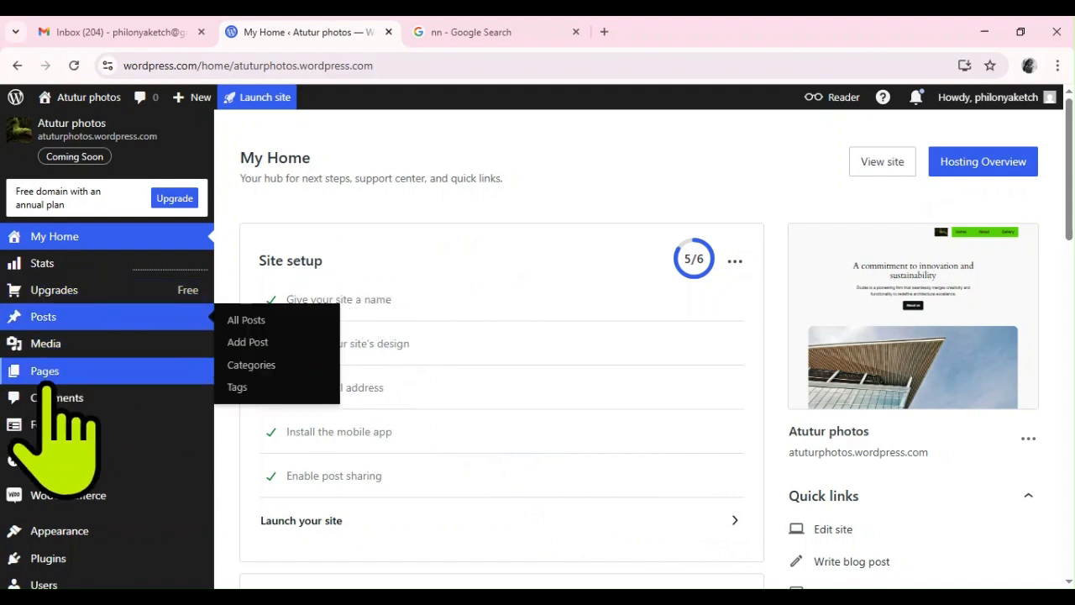
- Open the list of all pages on the site
{"action": "mouse_move", "coordinate": [63, 378]}
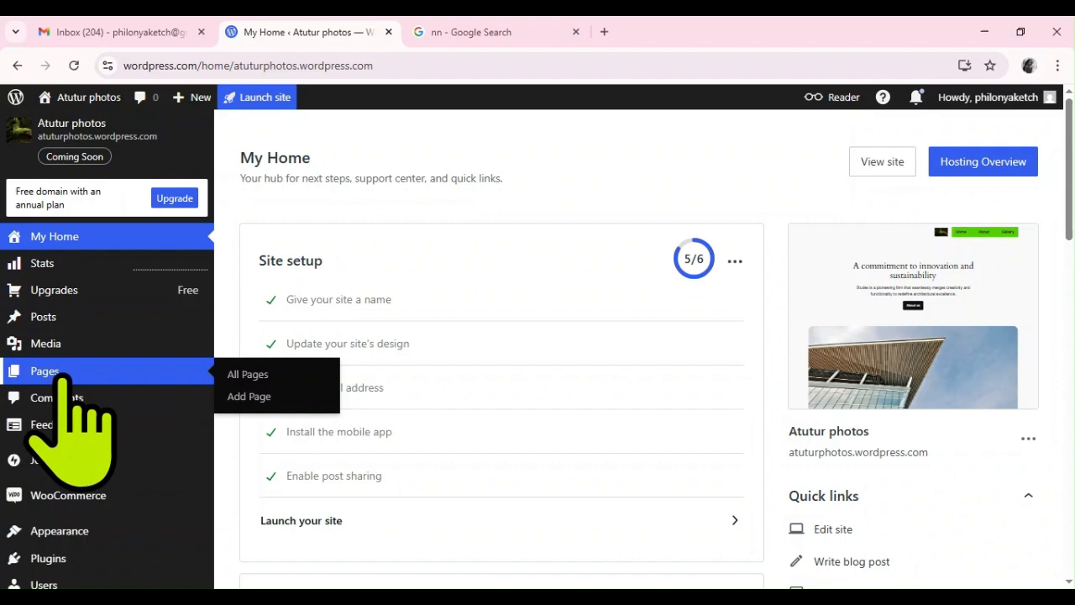
{"action": "left_click", "coordinate": [257, 374]}
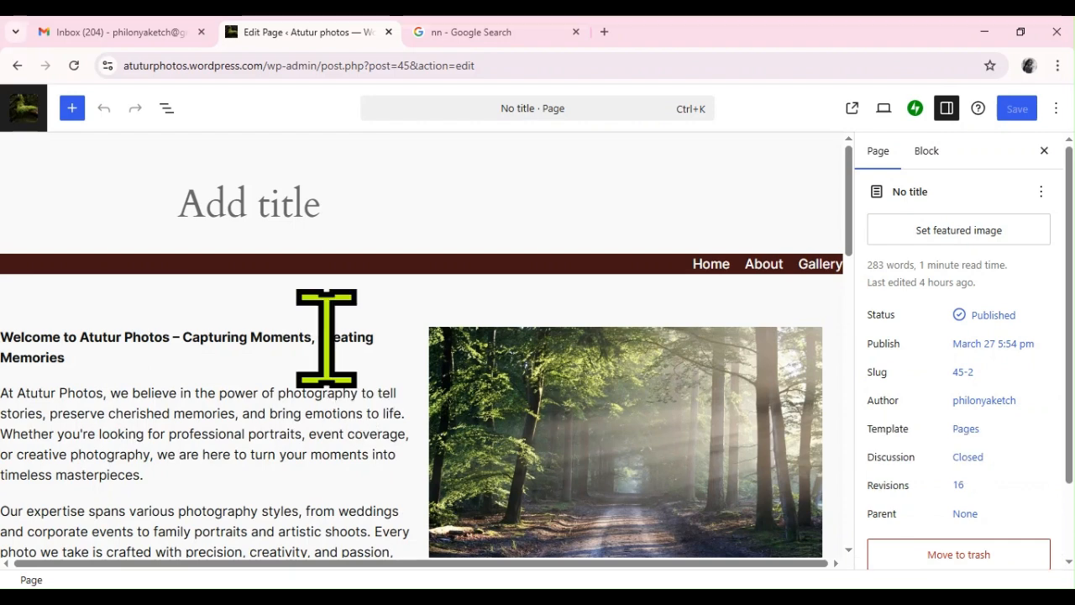
- Delete the Navigation block holding the Home, About and Gallery links beneath the page title
{"action": "left_click", "coordinate": [643, 267]}
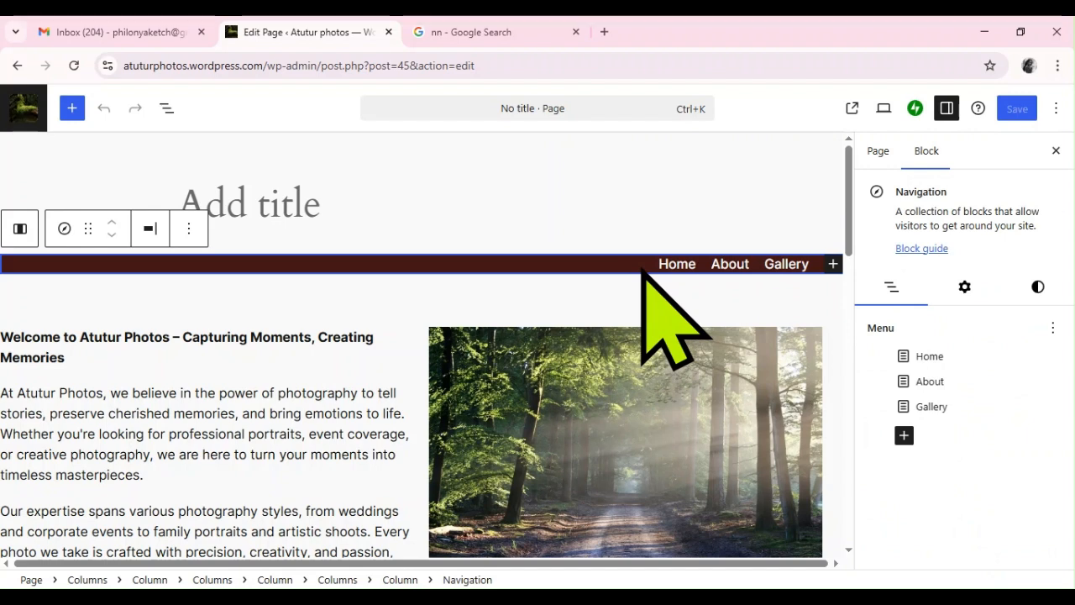
{"action": "left_click", "coordinate": [195, 232]}
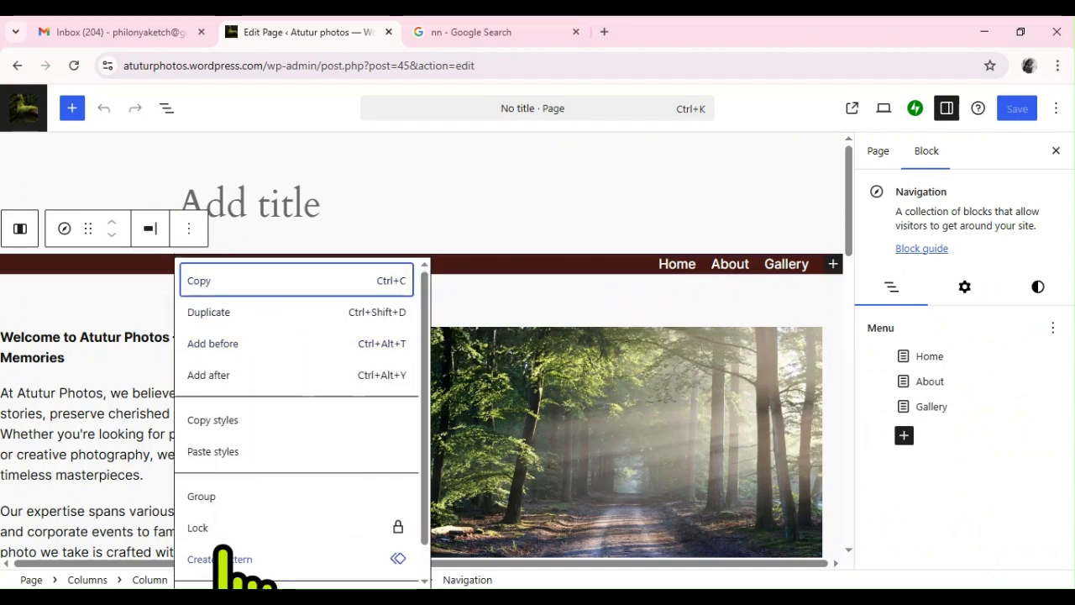
{"action": "scroll", "coordinate": [403, 546], "scroll_direction": "down", "scroll_amount": 1}
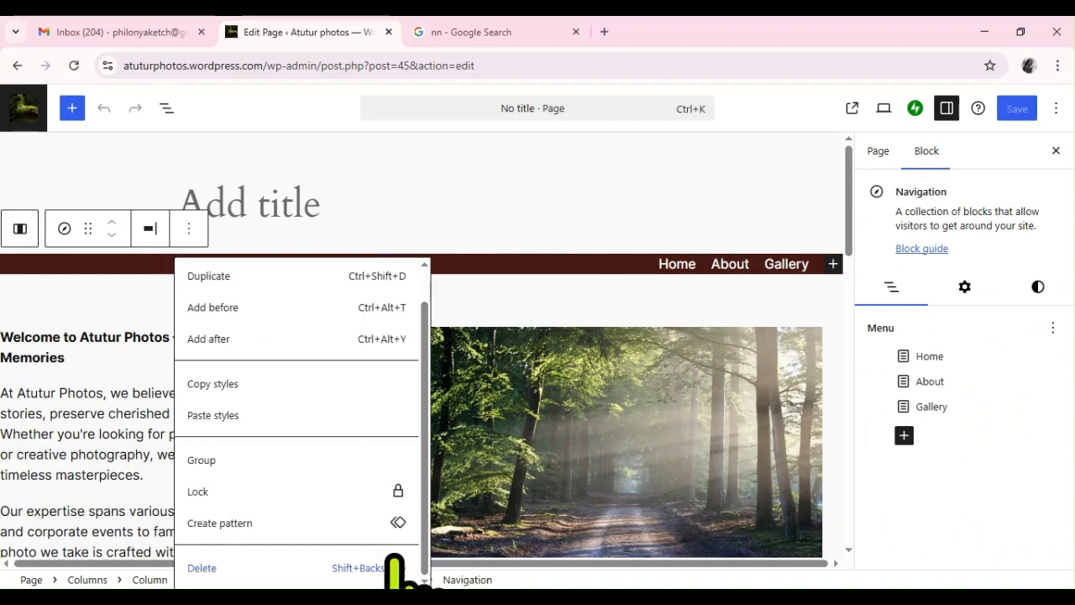
{"action": "left_click", "coordinate": [288, 568]}
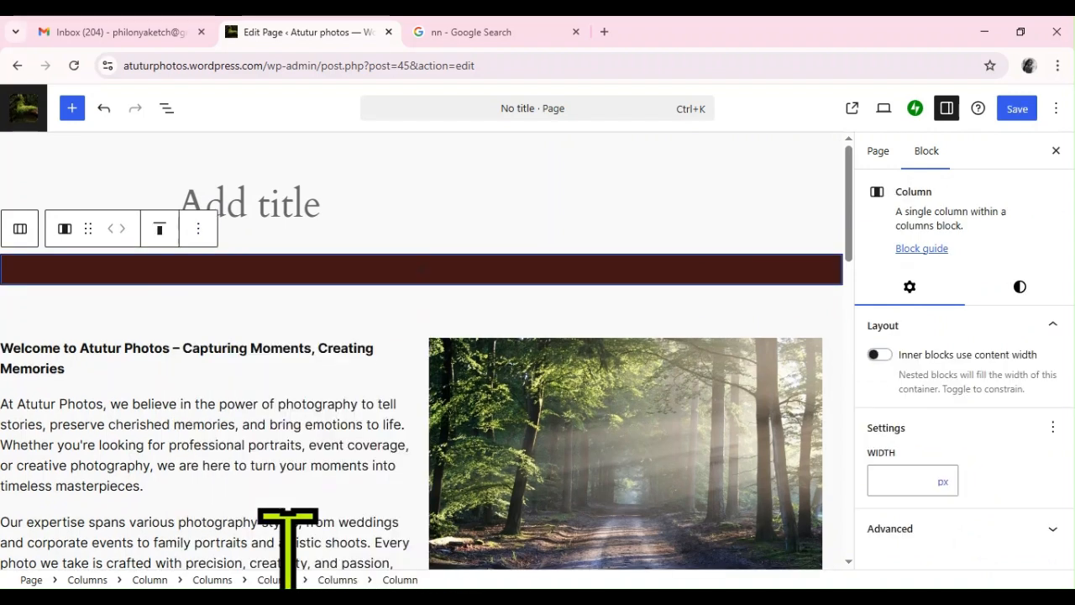
- Delete the empty dark brown column beneath the title, along with the innermost Columns block that contained it
{"action": "left_click", "coordinate": [206, 237]}
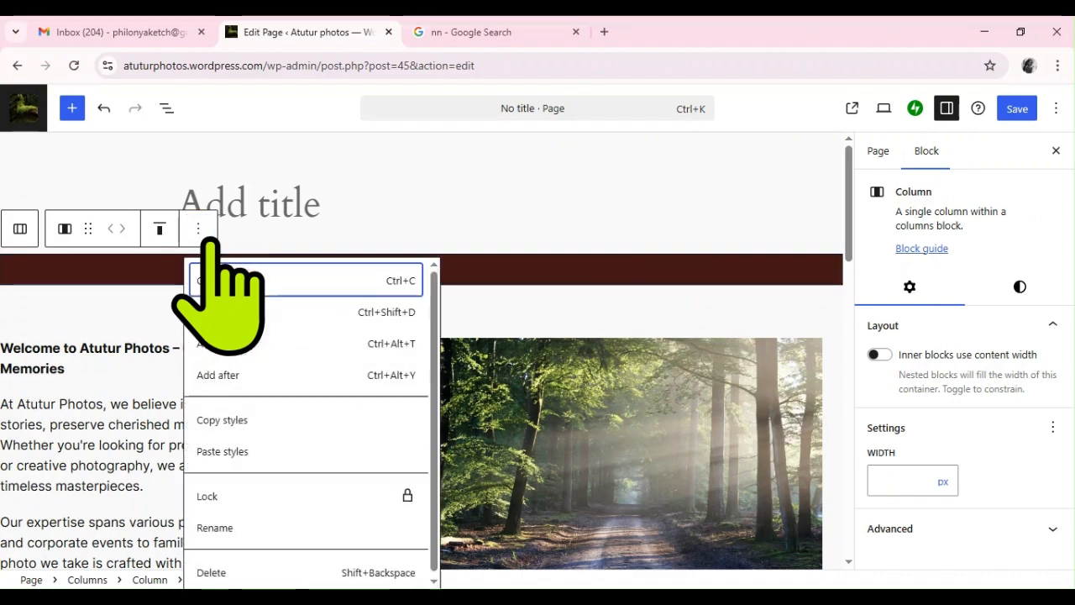
{"action": "left_click", "coordinate": [587, 285]}
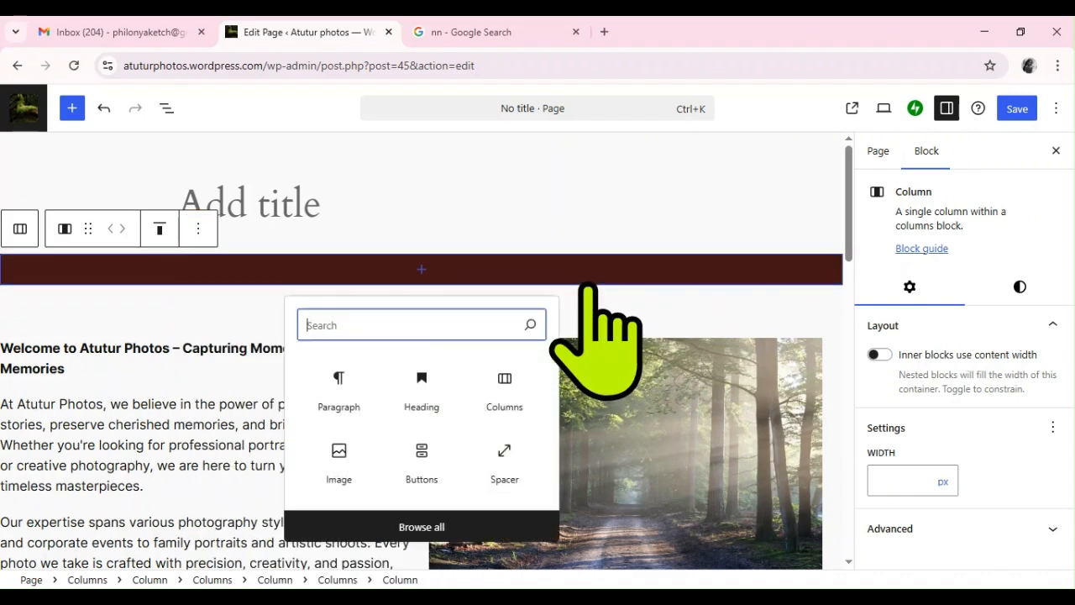
{"action": "left_click", "coordinate": [205, 237]}
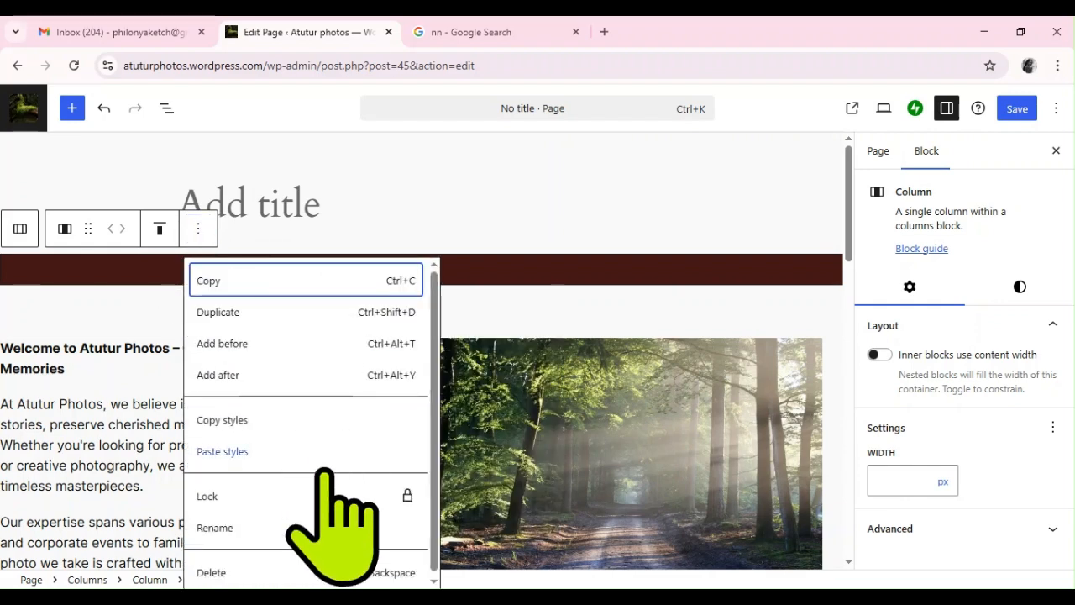
{"action": "left_click", "coordinate": [264, 574]}
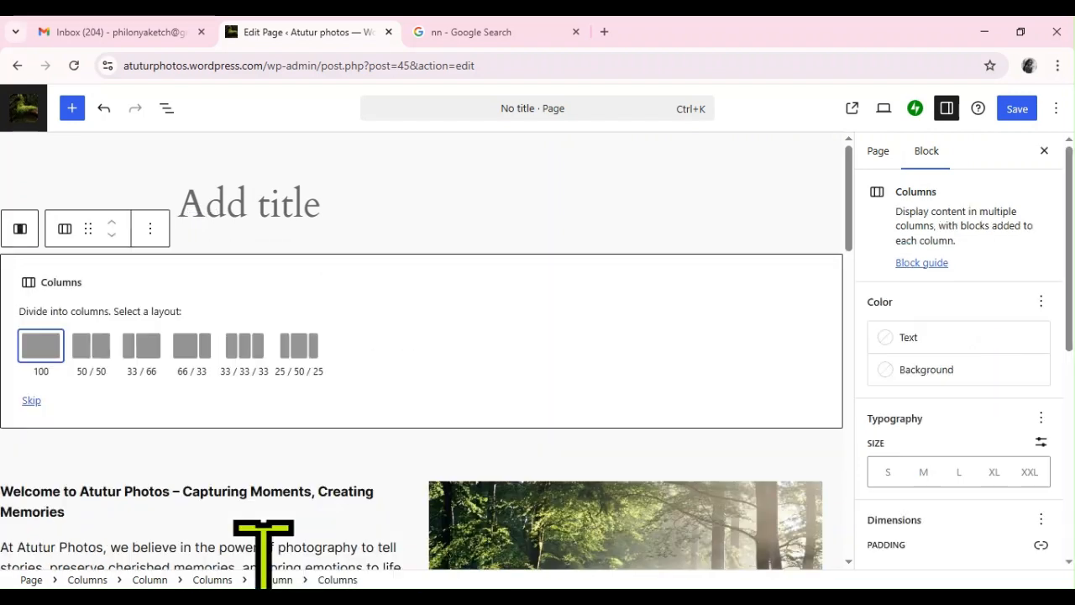
{"action": "left_click", "coordinate": [152, 242]}
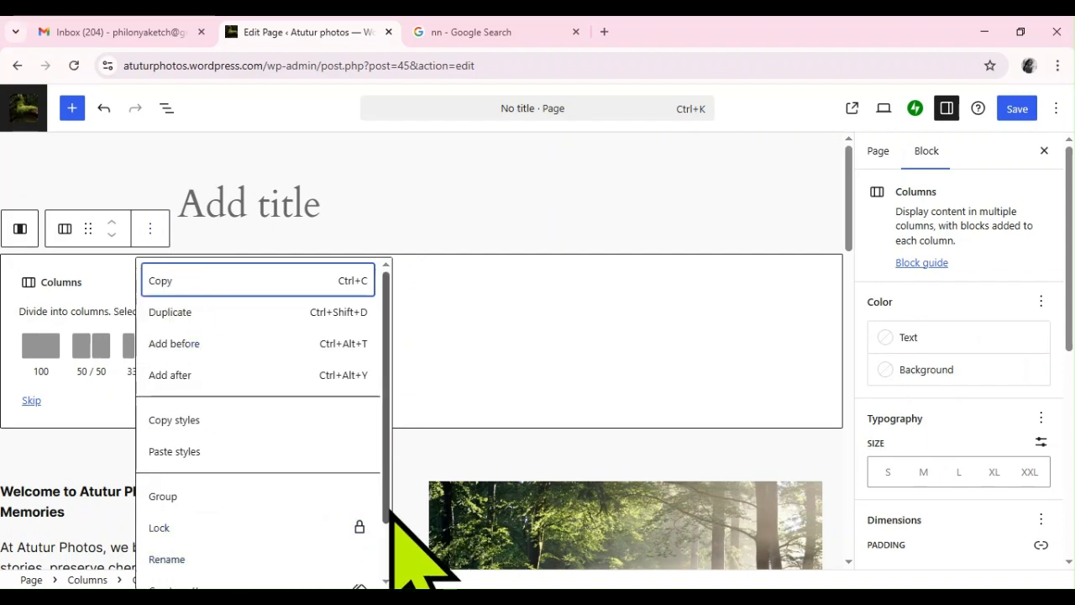
{"action": "scroll", "coordinate": [389, 509], "scroll_direction": "down", "scroll_amount": 2}
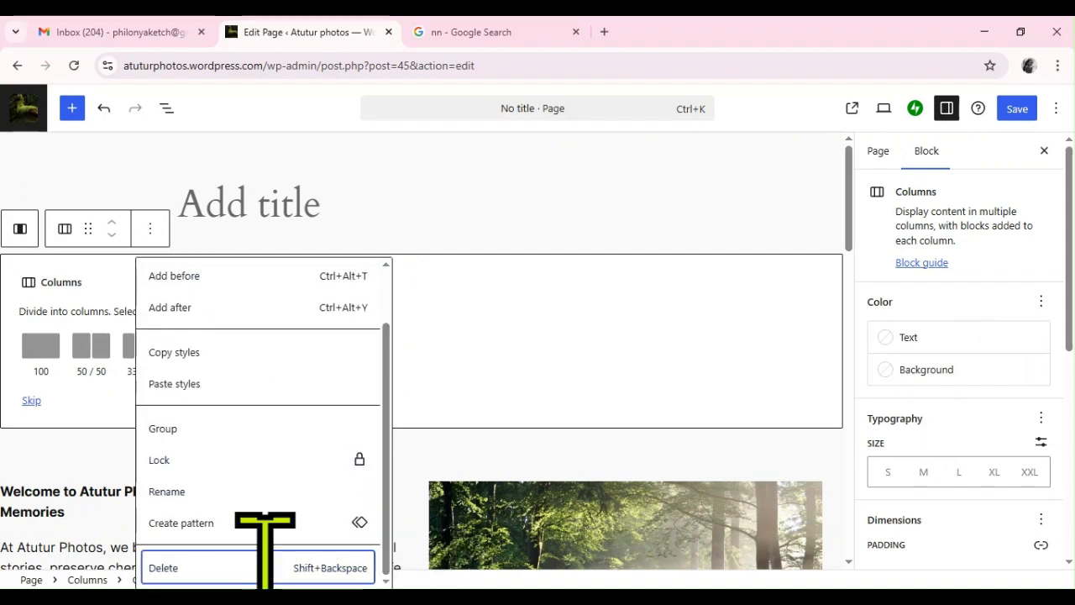
{"action": "left_click", "coordinate": [264, 568]}
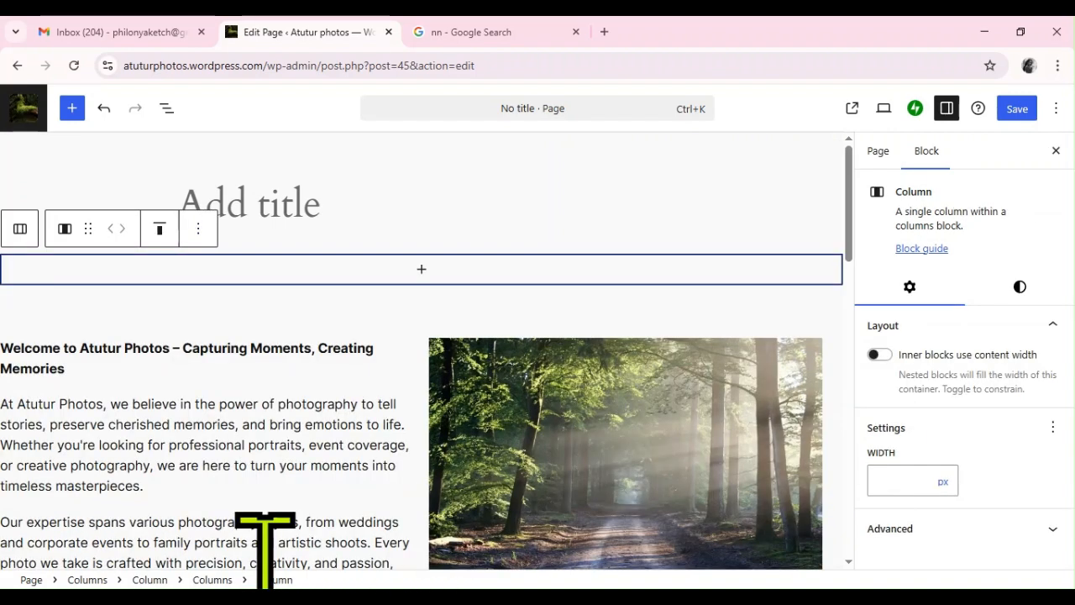
- Delete the empty column remaining at the middle nesting level, together with its parent Columns block
{"action": "left_click", "coordinate": [200, 230]}
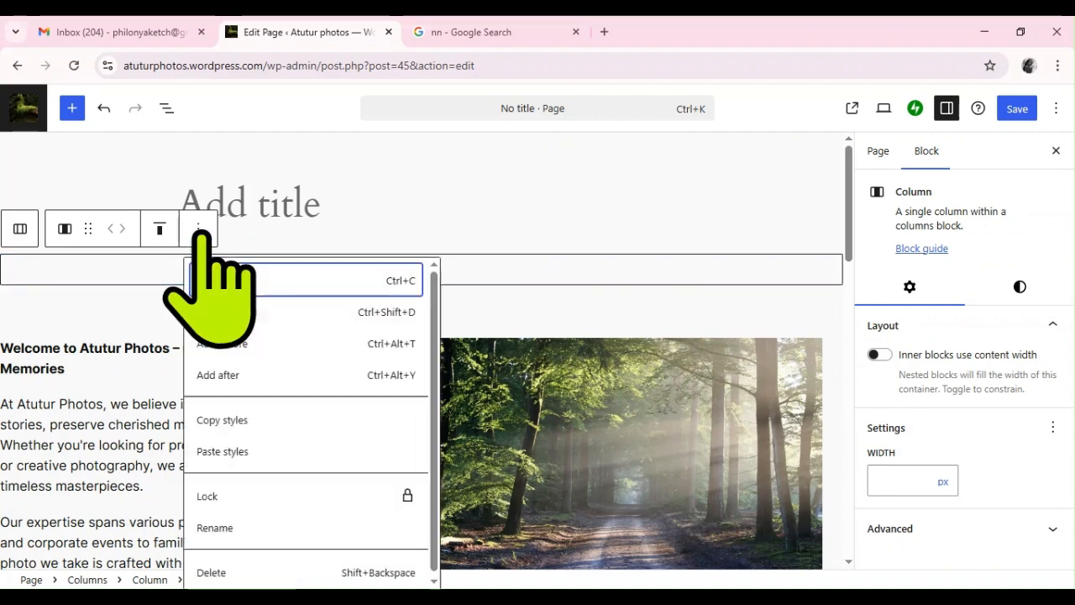
{"action": "left_click", "coordinate": [239, 573]}
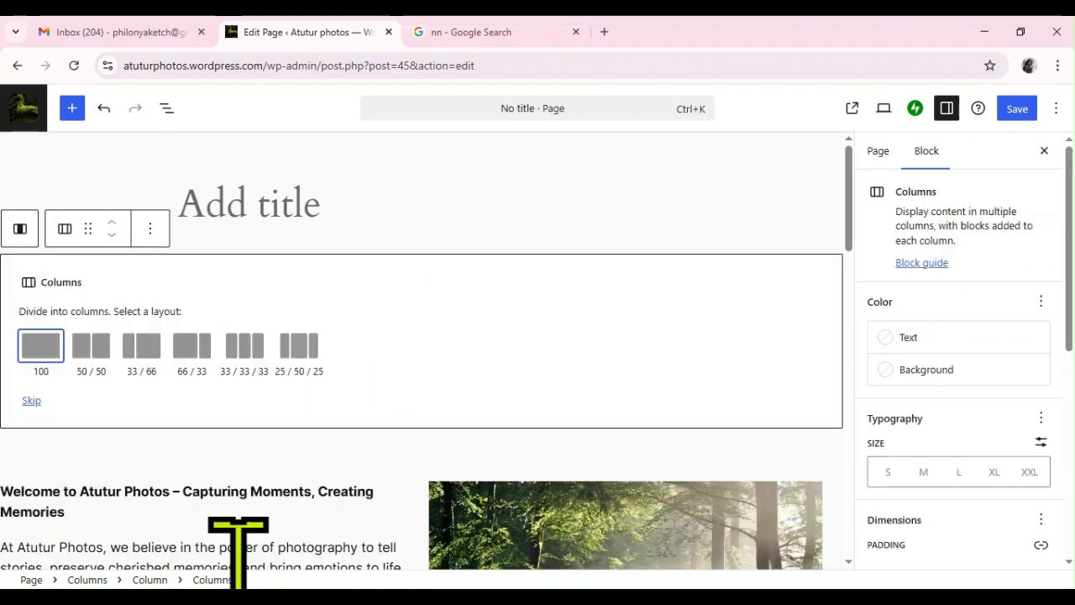
{"action": "left_click", "coordinate": [150, 229]}
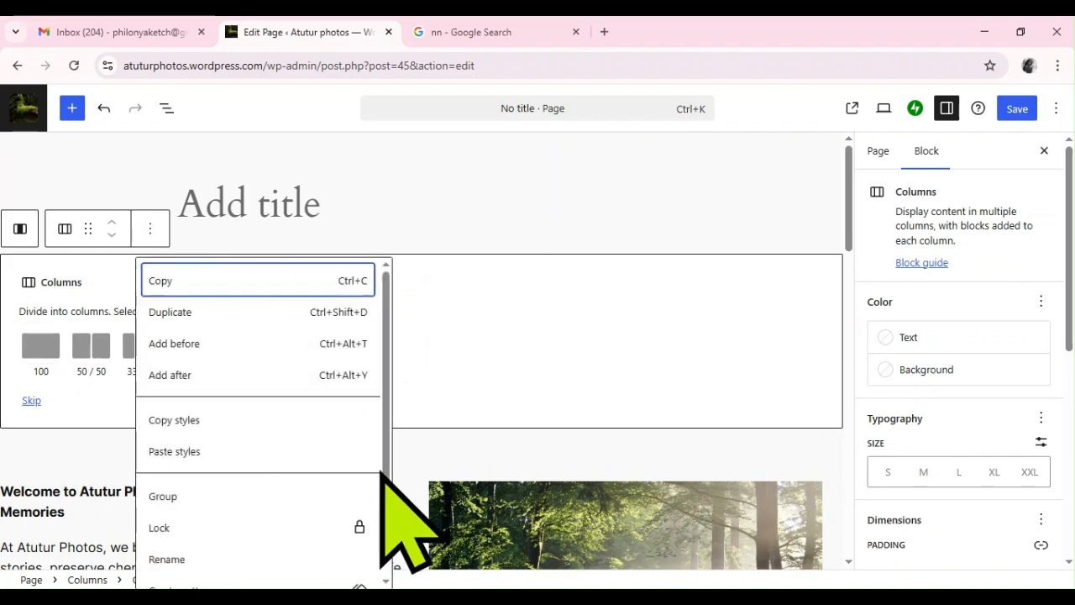
{"action": "scroll", "coordinate": [353, 557], "scroll_direction": "down", "scroll_amount": 1}
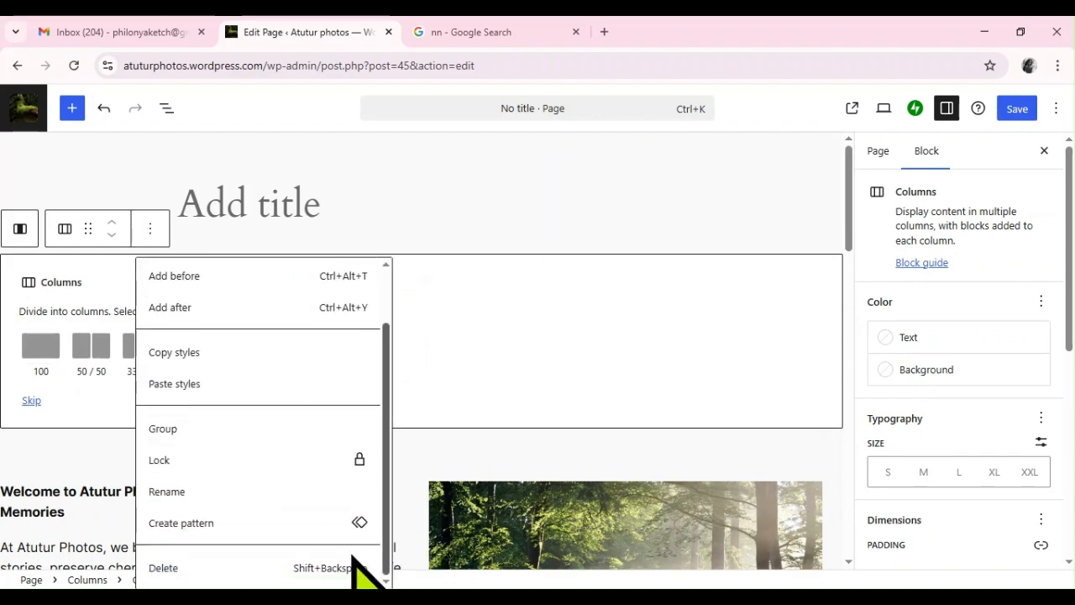
{"action": "left_click", "coordinate": [241, 566]}
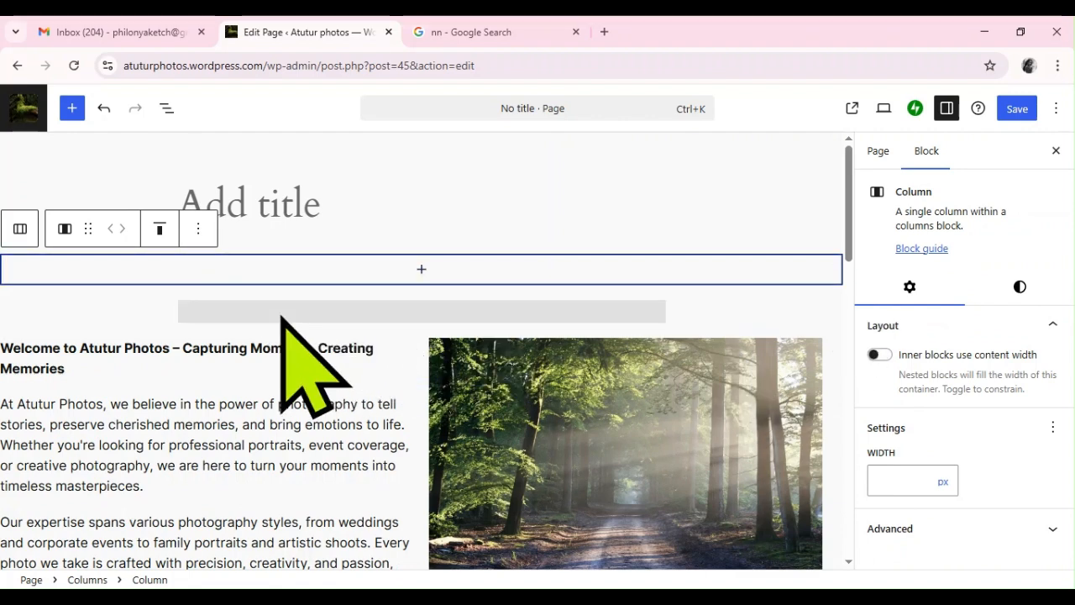
- Delete the last empty column beneath the title and the outermost Columns block around it
{"action": "left_click", "coordinate": [199, 232]}
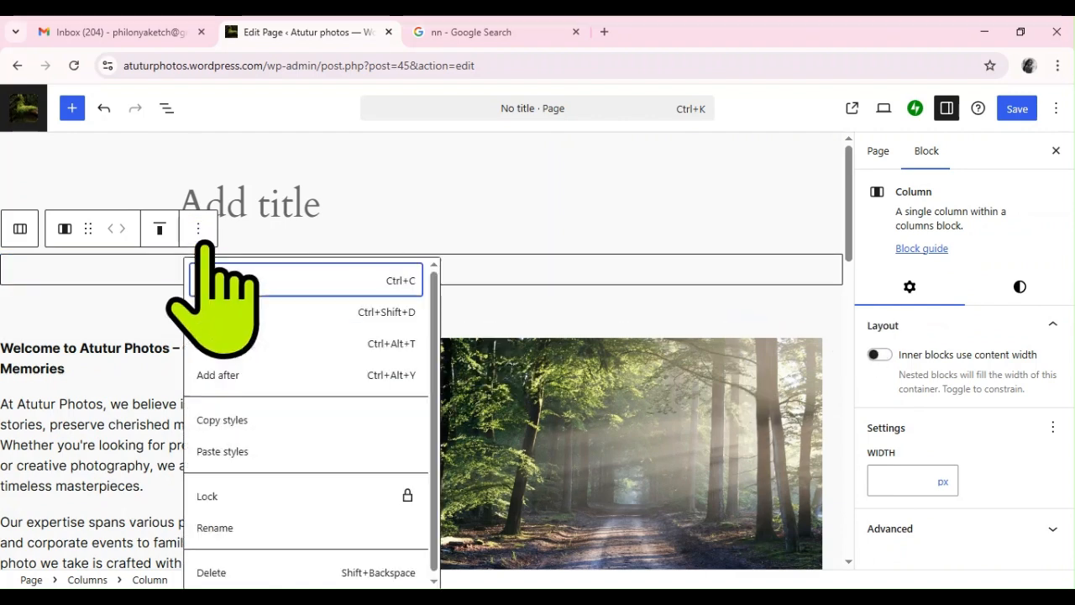
{"action": "left_click", "coordinate": [290, 576]}
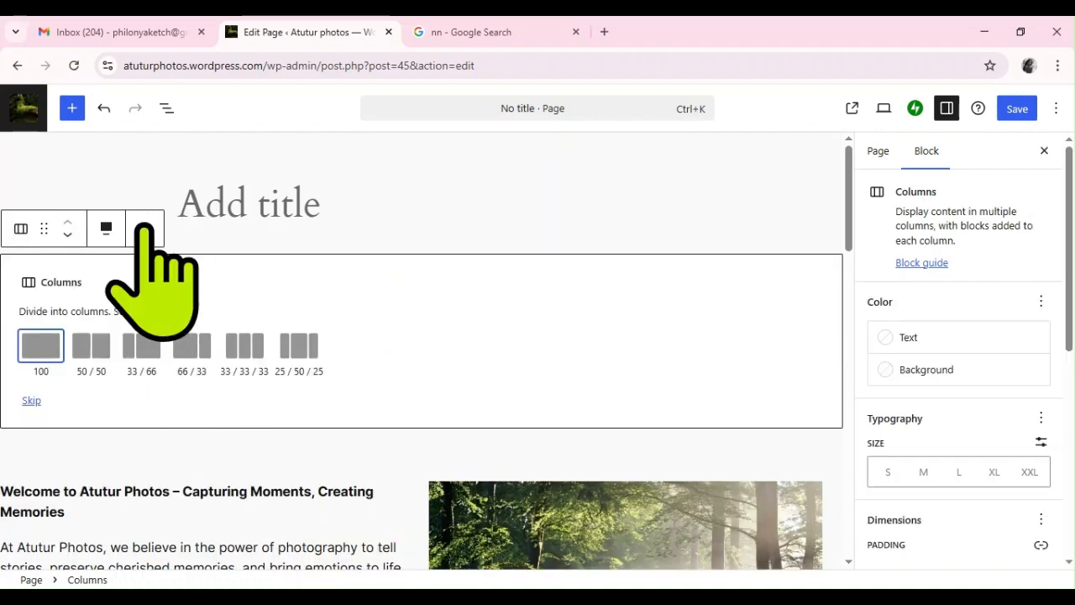
{"action": "left_click", "coordinate": [145, 227]}
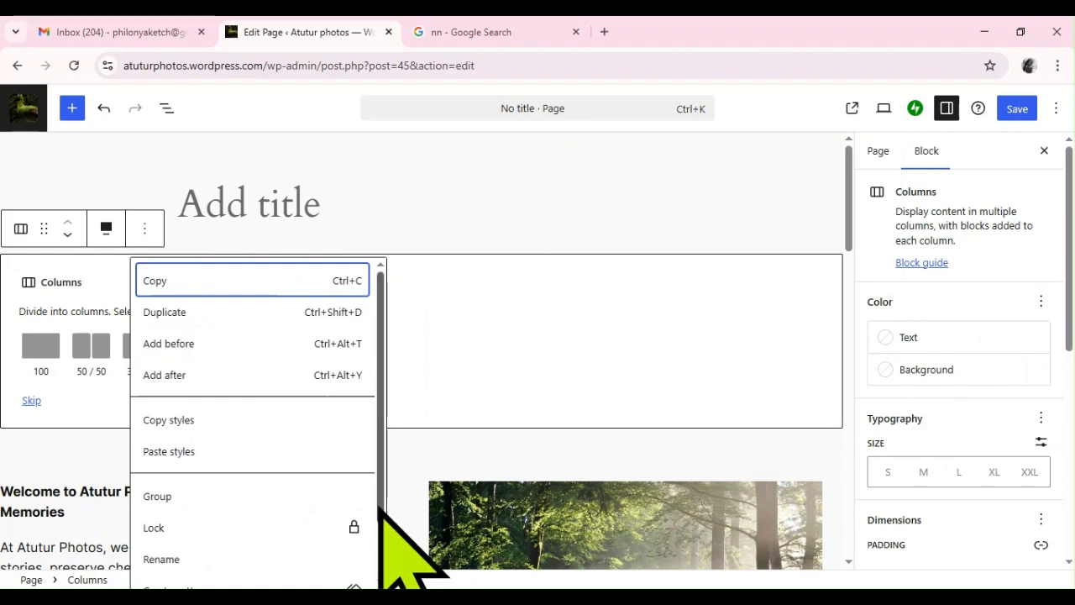
{"action": "left_click_drag", "start_coordinate": [379, 509], "coordinate": [367, 584]}
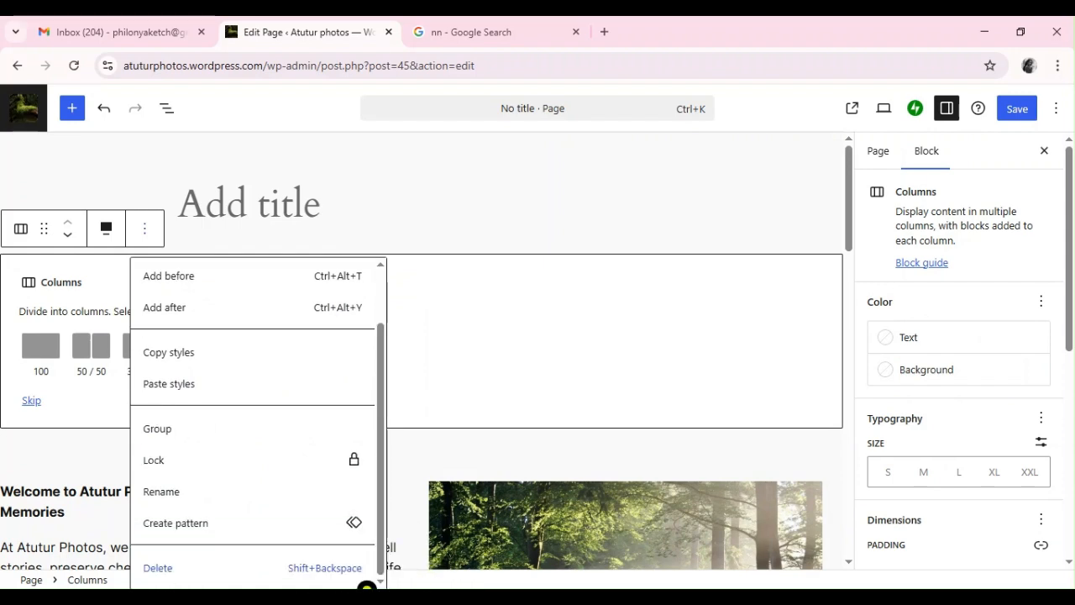
{"action": "left_click", "coordinate": [278, 574]}
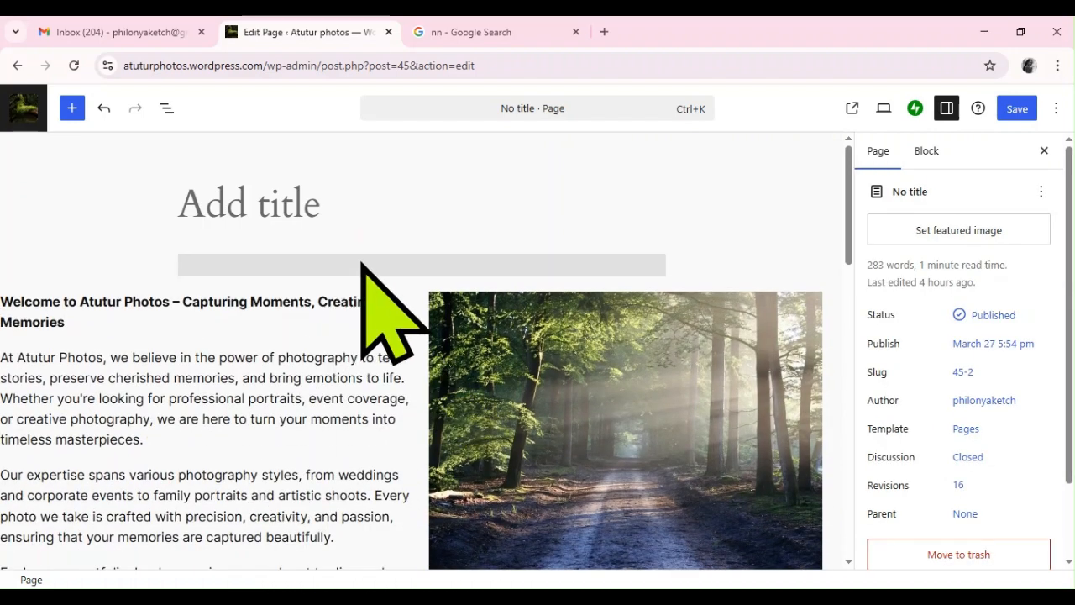
- Delete the Spacer block between the page title and the welcome section
{"action": "left_click", "coordinate": [362, 264]}
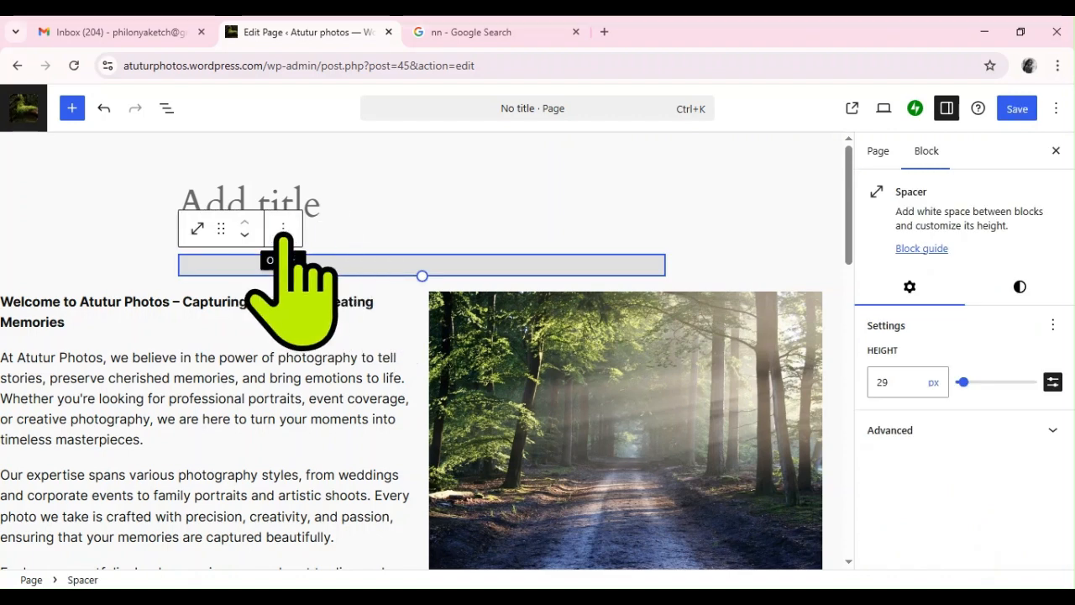
{"action": "left_click", "coordinate": [284, 230]}
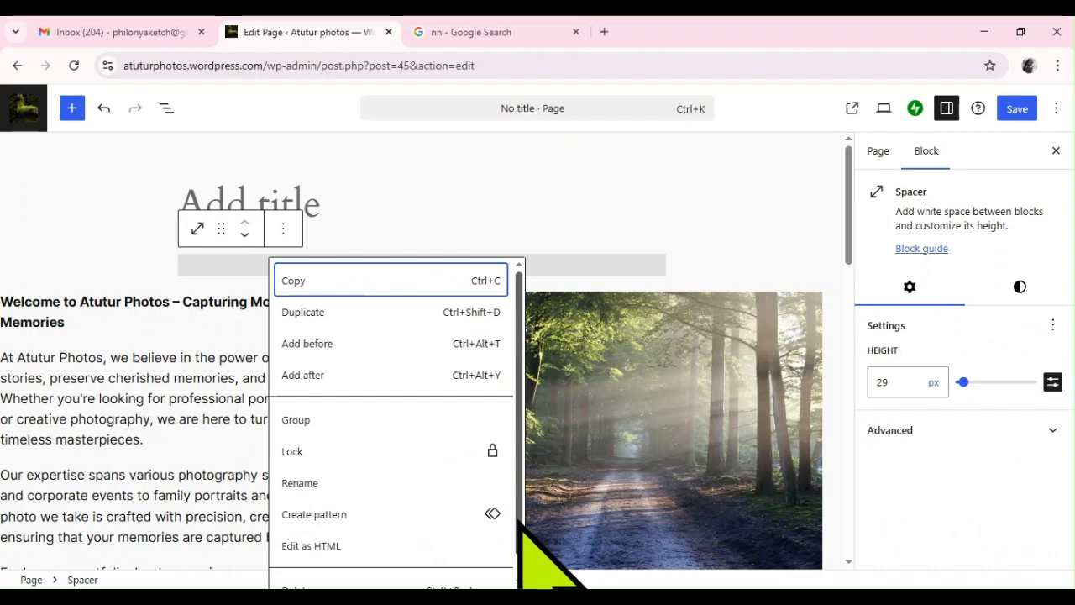
{"action": "scroll", "coordinate": [517, 522], "scroll_direction": "down", "scroll_amount": 1}
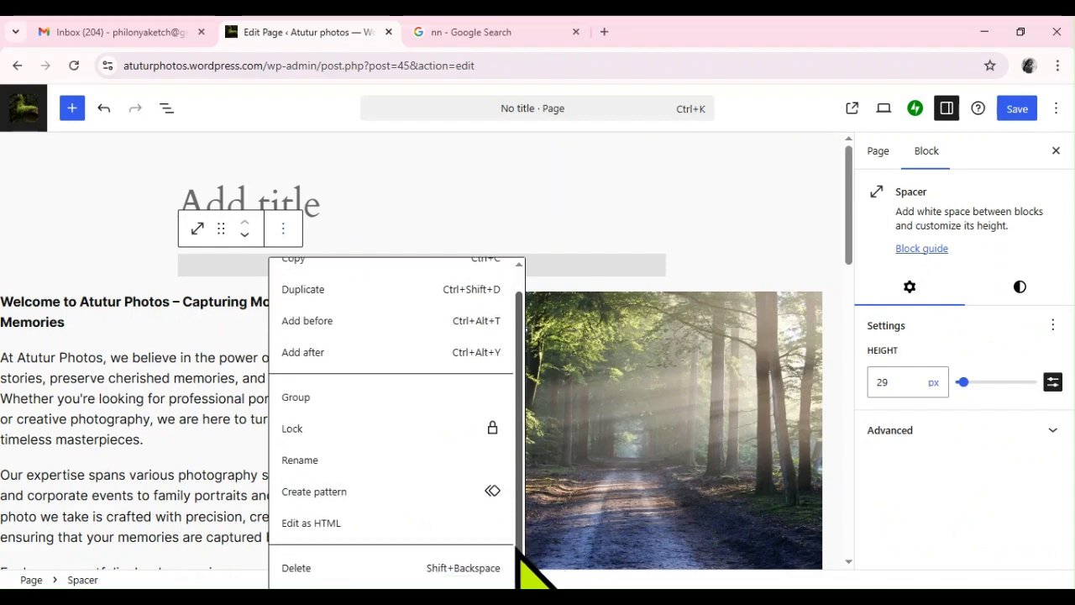
{"action": "left_click", "coordinate": [334, 570]}
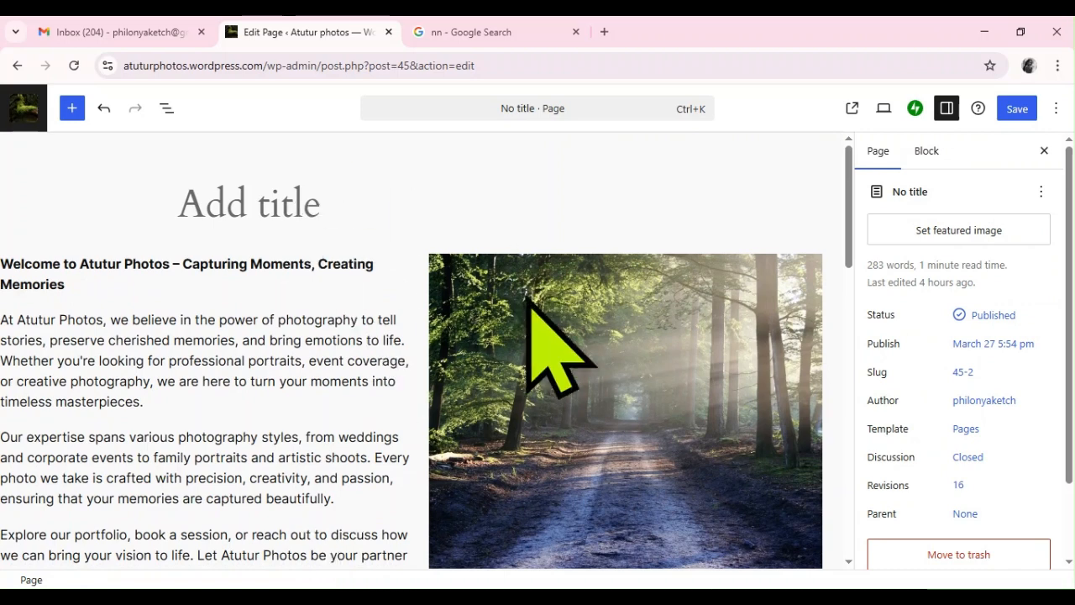
- Align the forest road image beside the welcome text to the center of its column
{"action": "left_click_drag", "start_coordinate": [850, 223], "coordinate": [850, 257]}
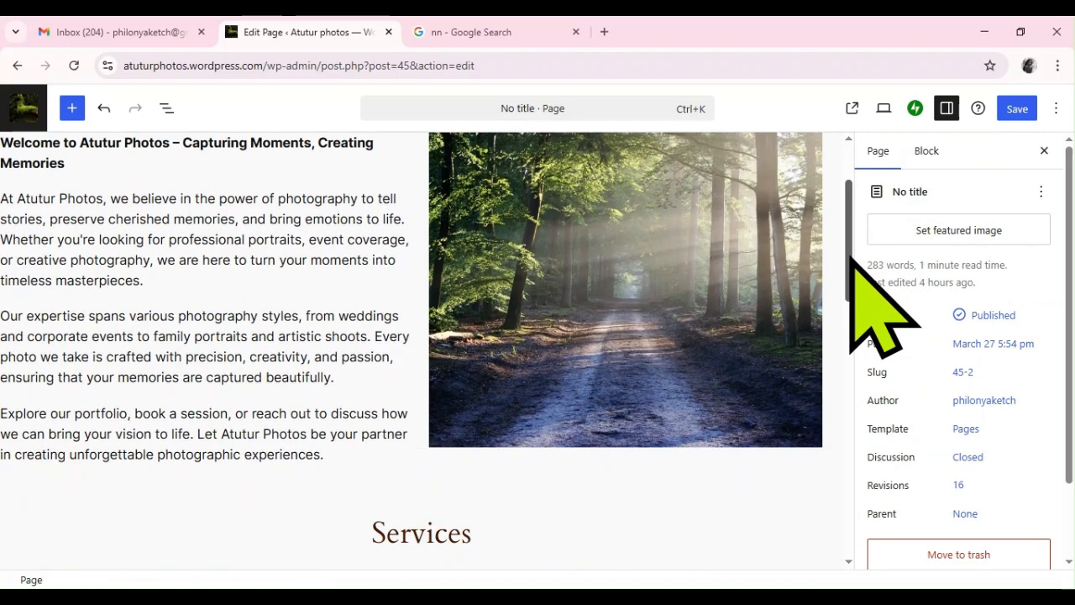
{"action": "left_click", "coordinate": [658, 325]}
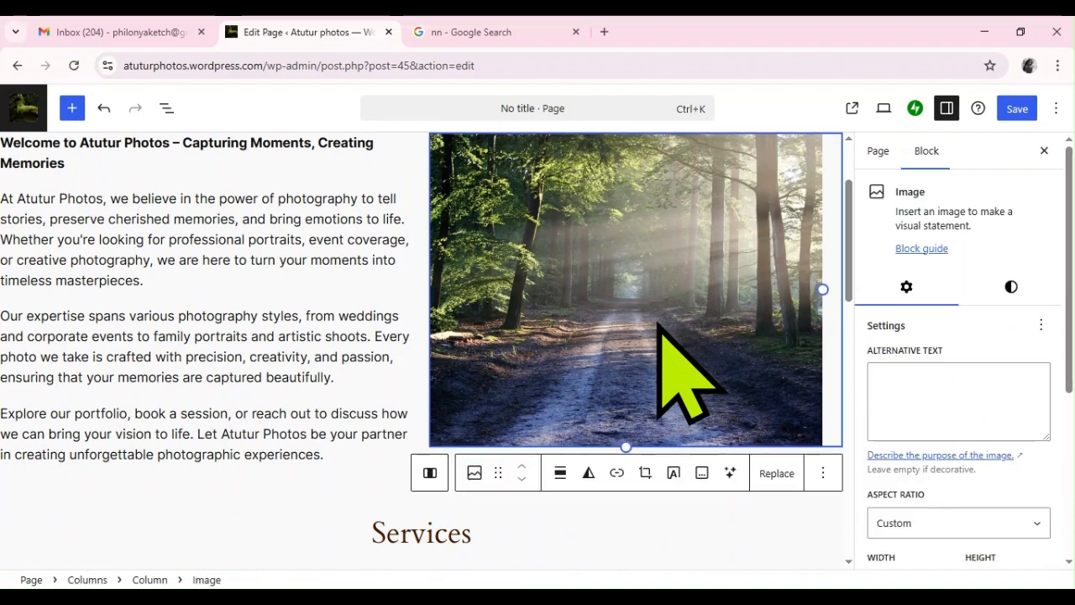
{"action": "left_click", "coordinate": [561, 482]}
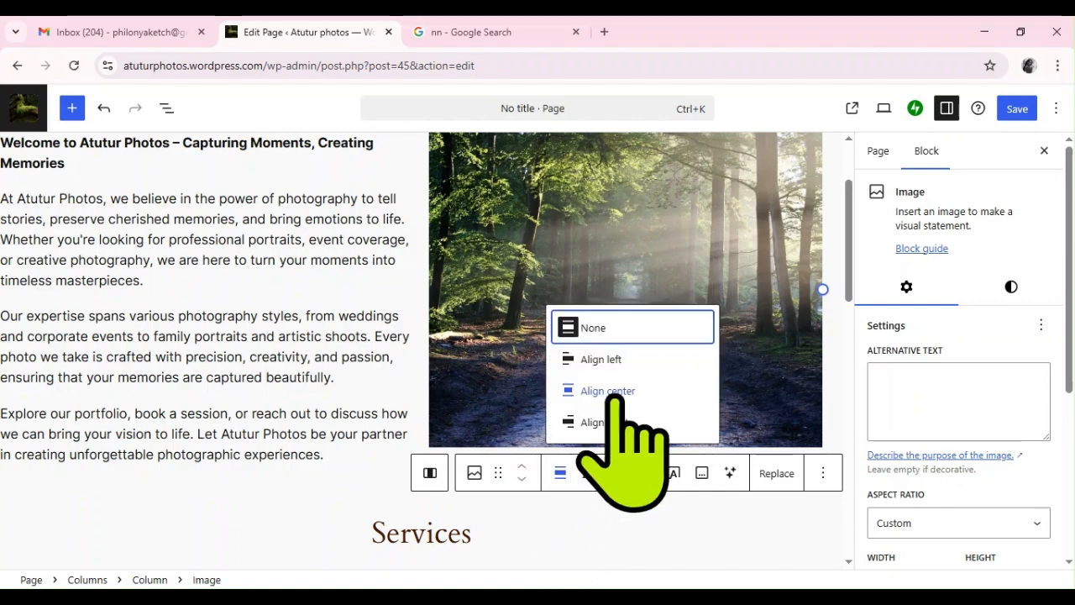
{"action": "left_click", "coordinate": [608, 391]}
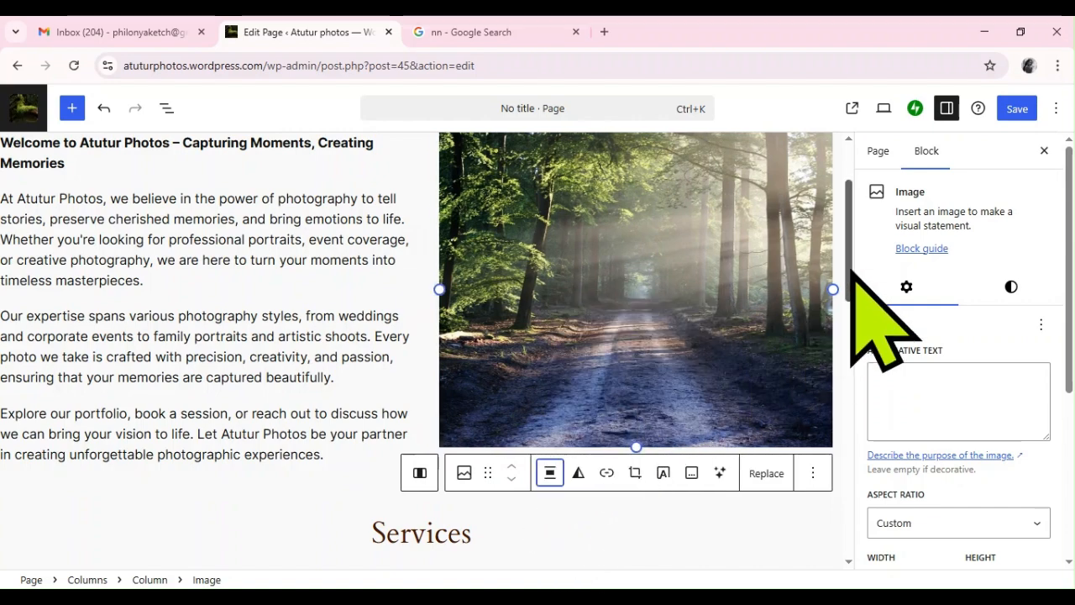
- Align the mossy branch image under the Videography heading to the center
{"action": "left_click_drag", "start_coordinate": [850, 284], "coordinate": [848, 402]}
{"action": "left_click", "coordinate": [636, 418]}
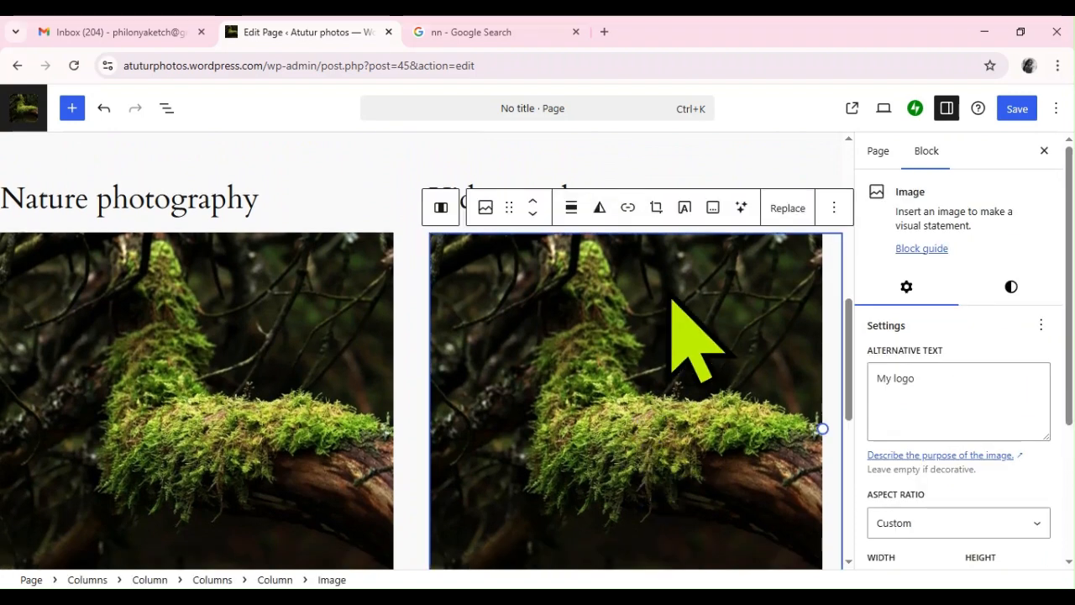
{"action": "left_click", "coordinate": [571, 210]}
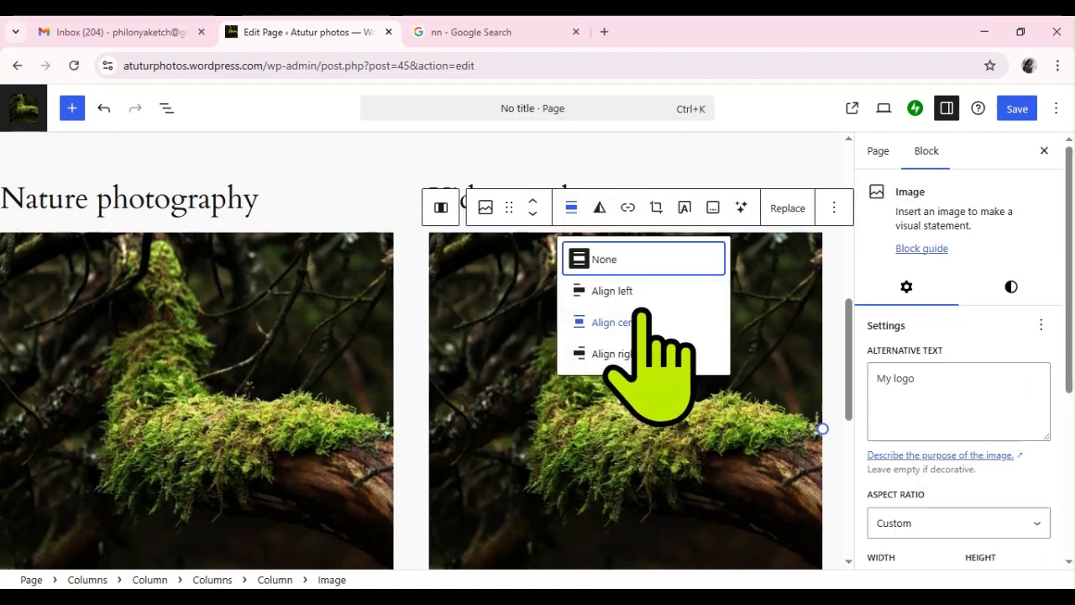
{"action": "left_click", "coordinate": [639, 326]}
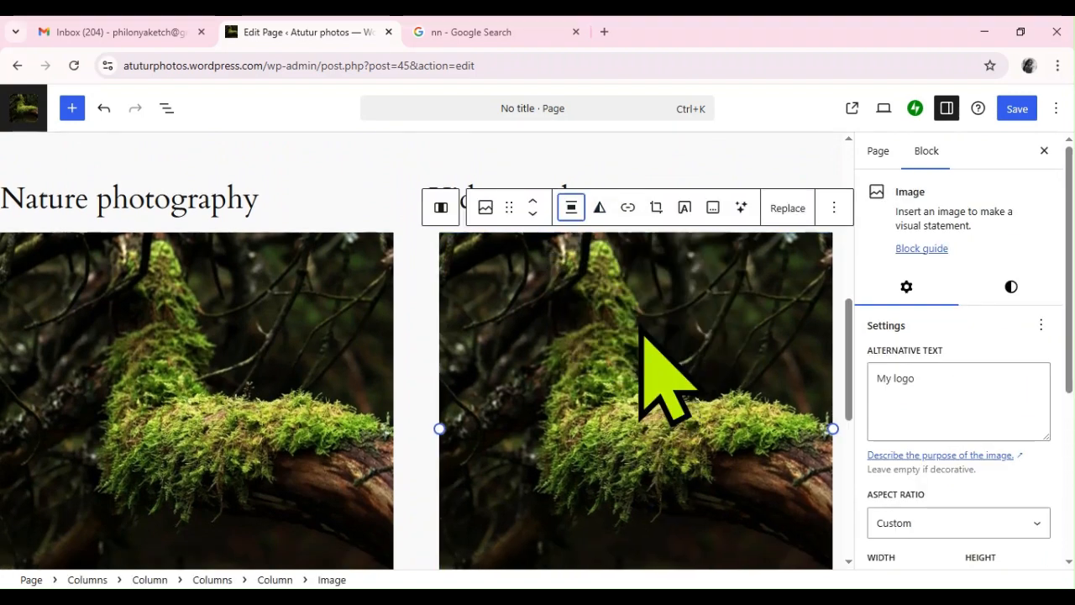
- Align the mossy branch image under the Nature photography heading to the center
{"action": "left_click", "coordinate": [236, 303]}
{"action": "left_click", "coordinate": [150, 207]}
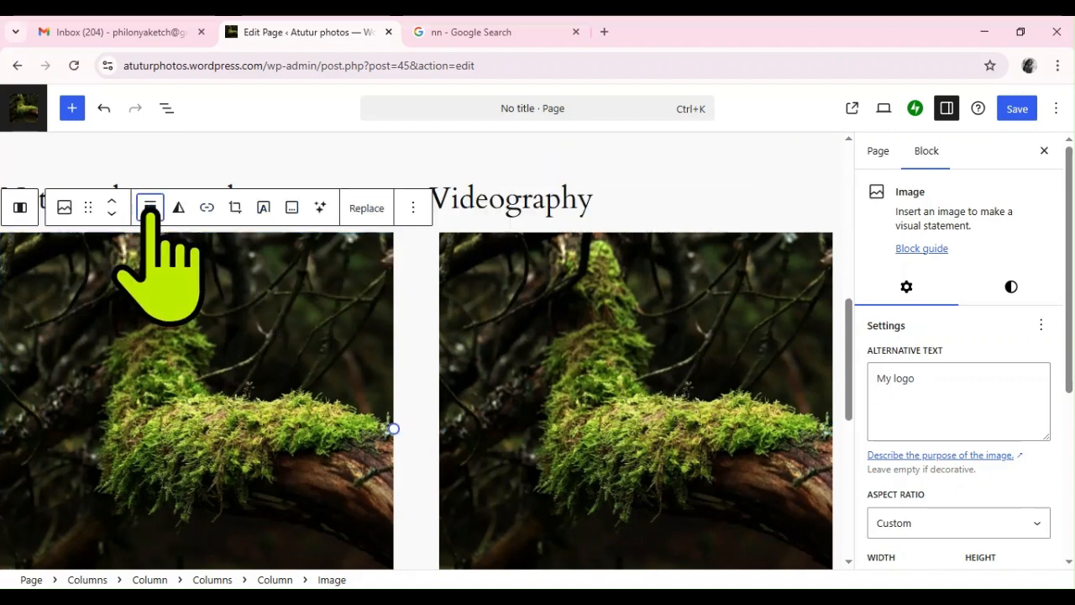
{"action": "left_click", "coordinate": [244, 323]}
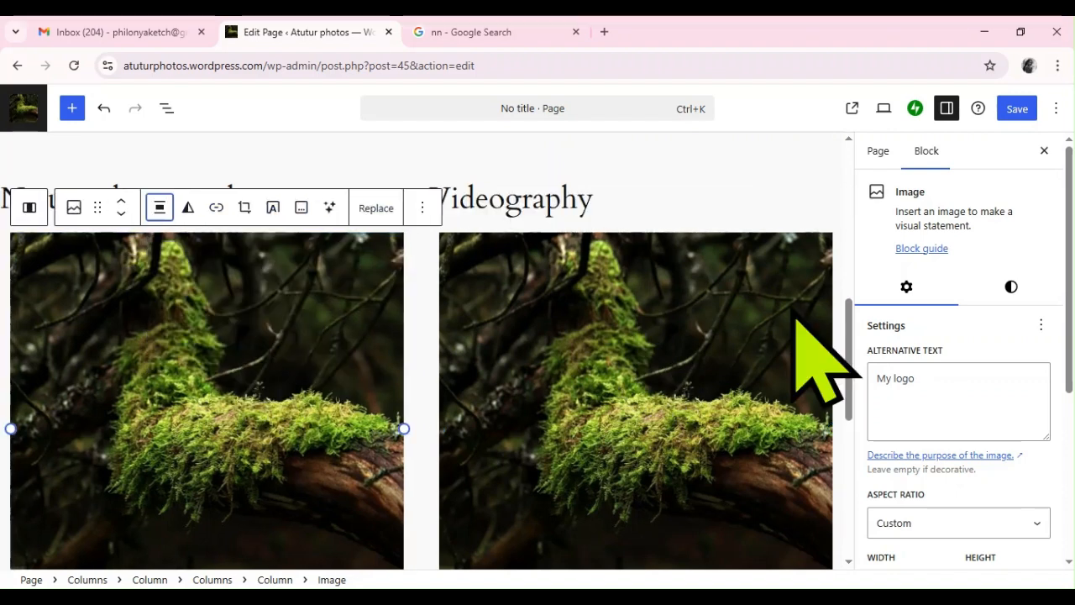
- Center-align the text of the videography services paragraph
{"action": "left_click_drag", "start_coordinate": [851, 366], "coordinate": [851, 475]}
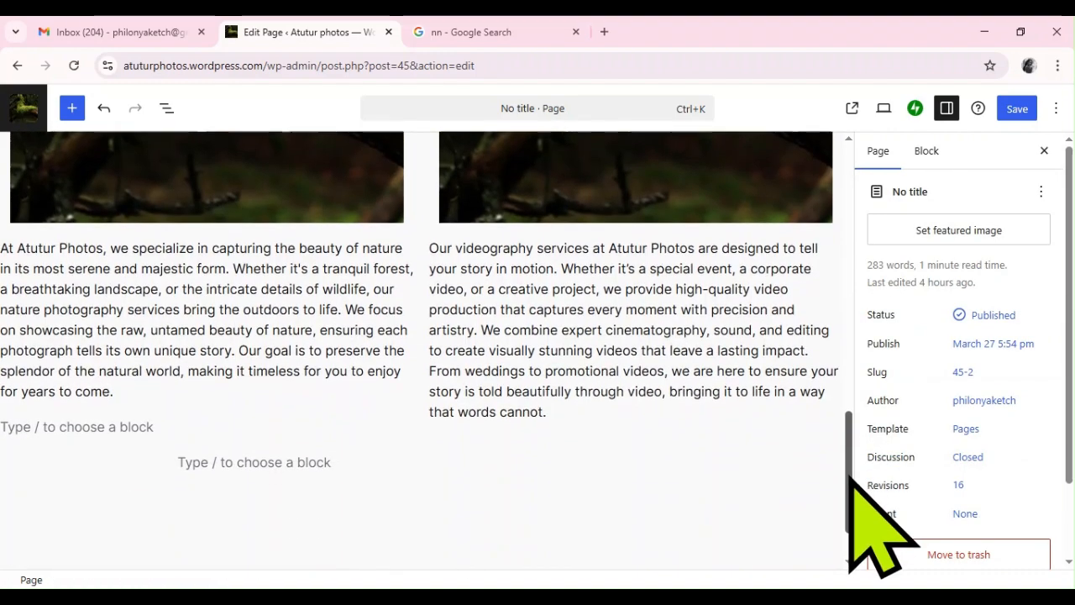
{"action": "left_click", "coordinate": [586, 350]}
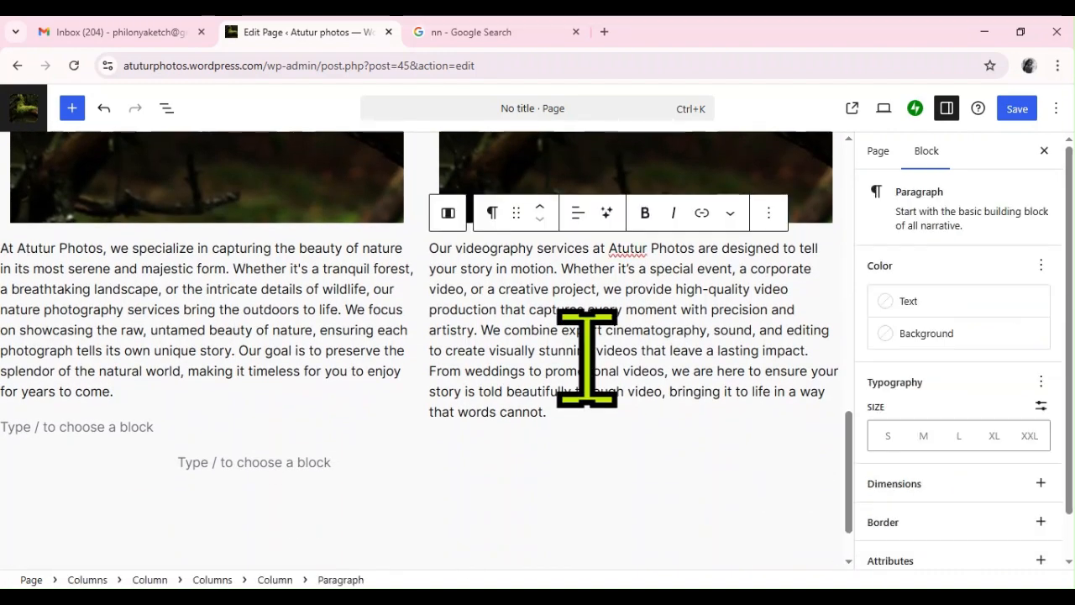
{"action": "left_click", "coordinate": [578, 220]}
{"action": "left_click", "coordinate": [648, 295]}
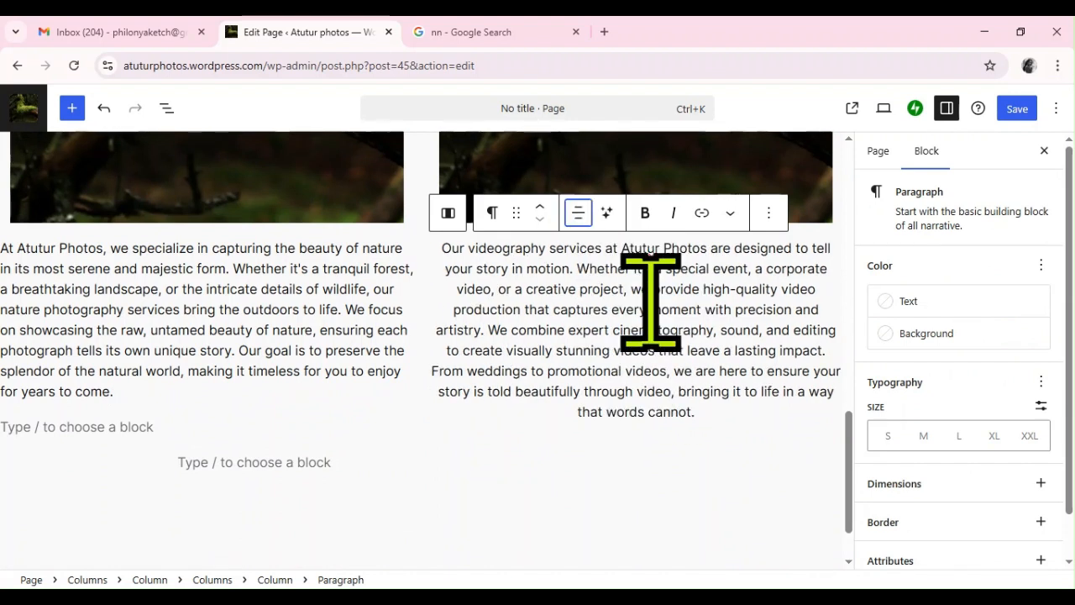
- Center-align the text of the nature photography paragraph
{"action": "left_click", "coordinate": [358, 355]}
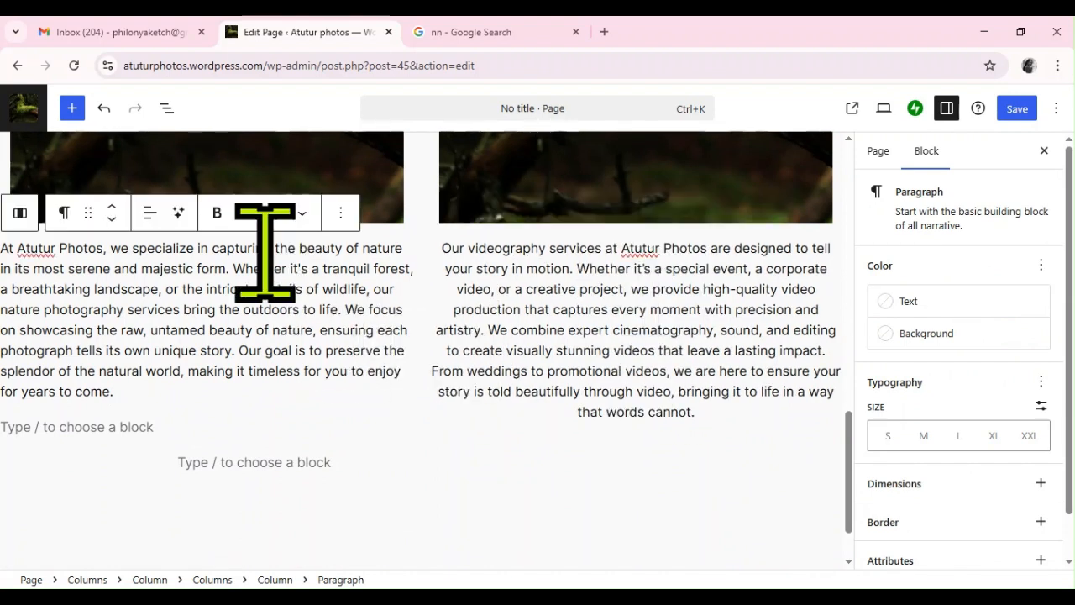
{"action": "left_click", "coordinate": [149, 212]}
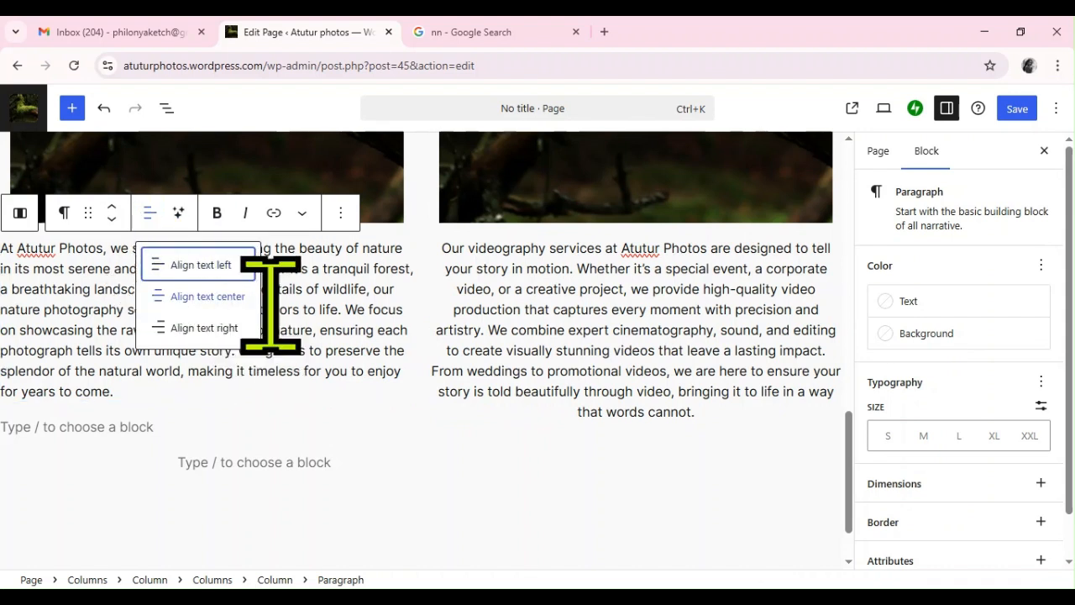
{"action": "left_click", "coordinate": [226, 296]}
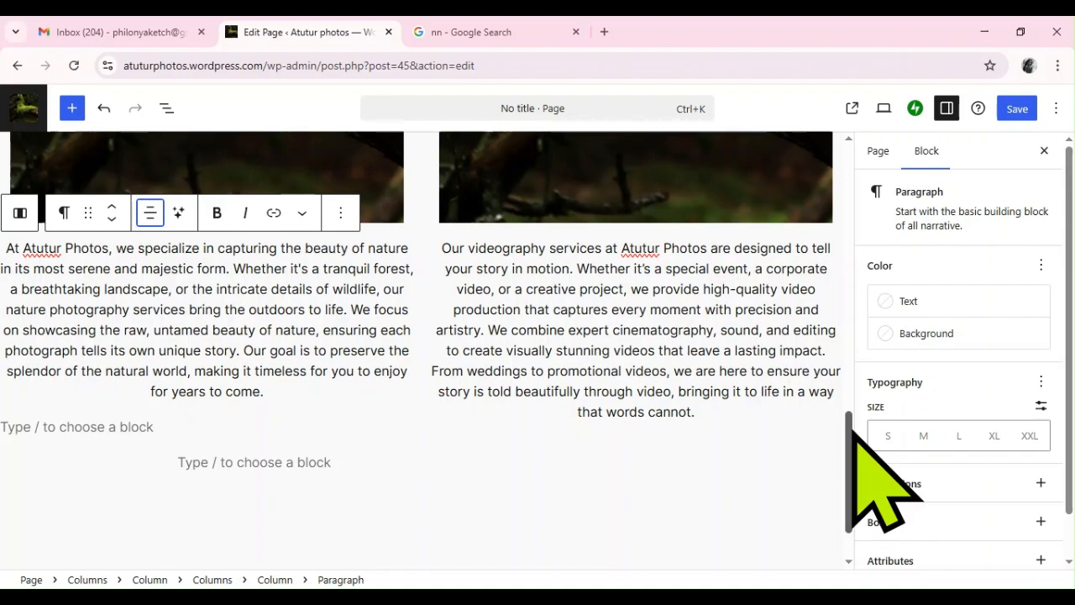
- Save the page changes and view the published page in a new tab
{"action": "left_click_drag", "start_coordinate": [850, 434], "coordinate": [852, 156]}
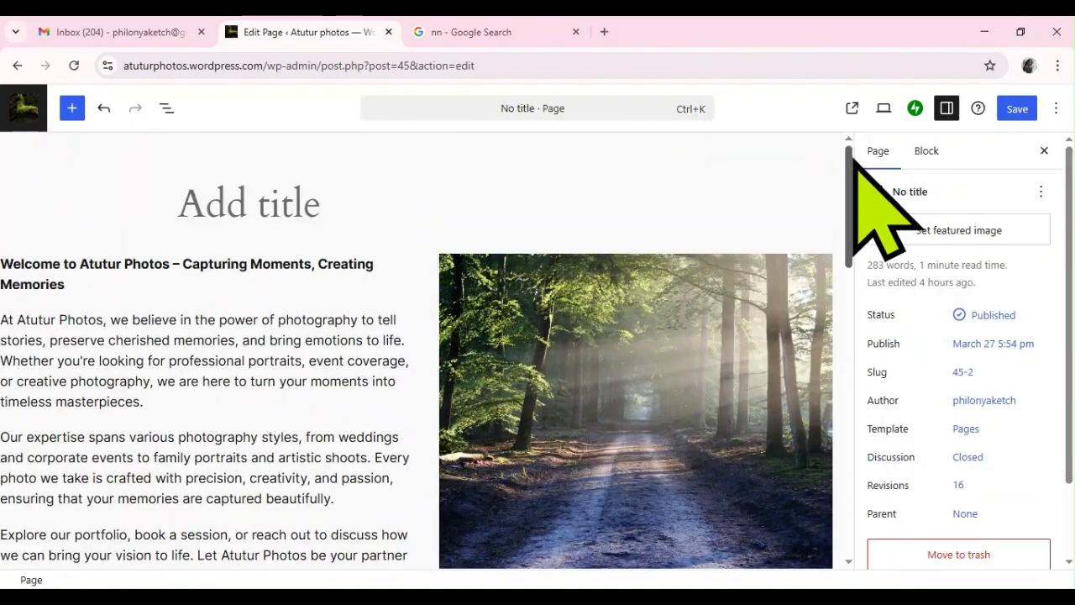
{"action": "left_click", "coordinate": [1016, 109]}
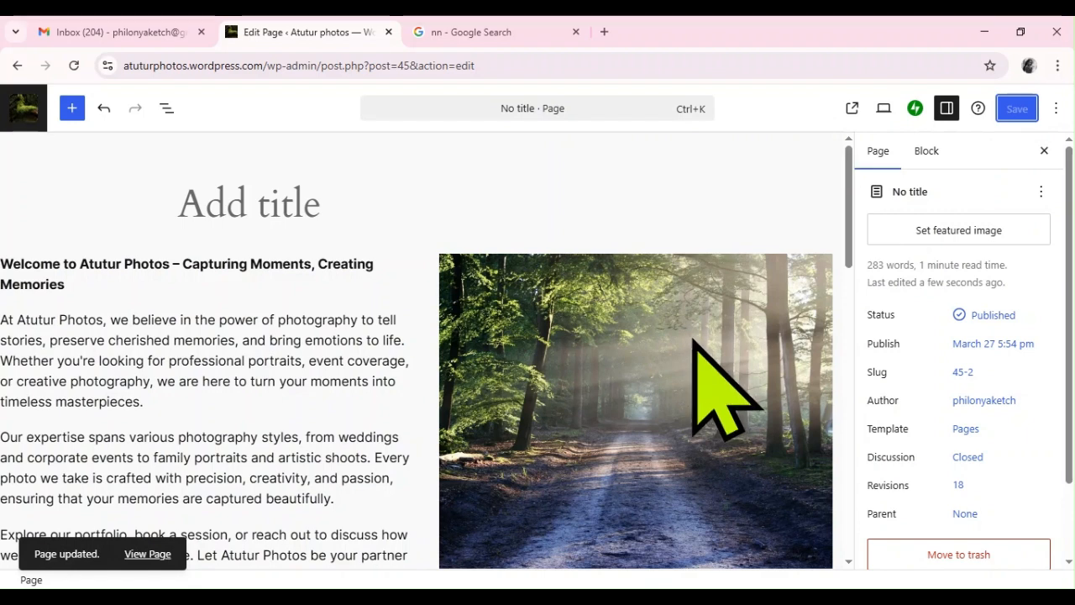
{"action": "left_click", "coordinate": [851, 107]}
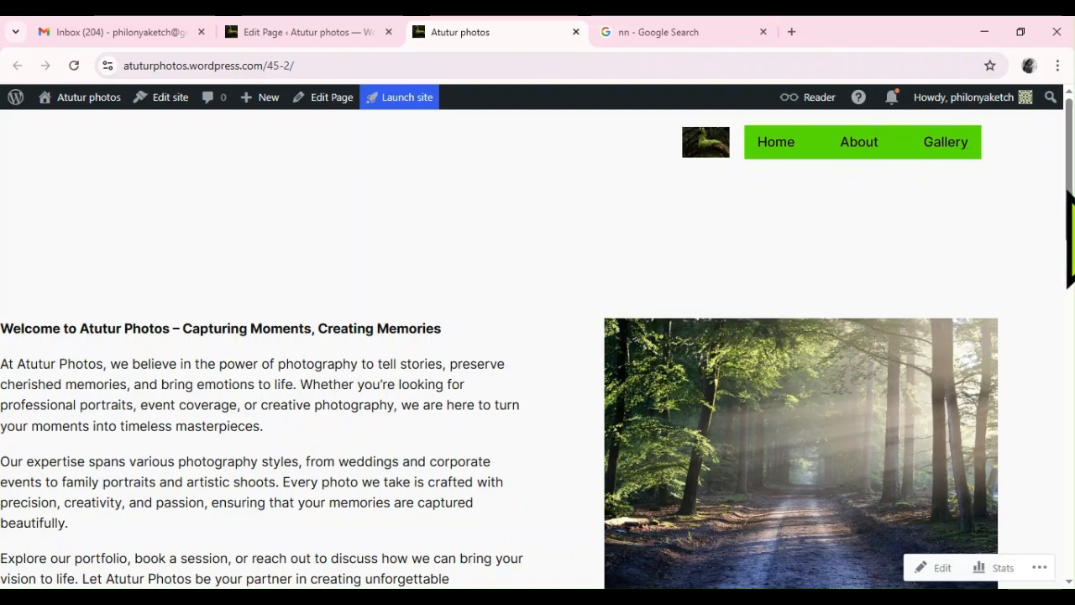
{"action": "left_click_drag", "start_coordinate": [1067, 193], "coordinate": [1073, 143]}
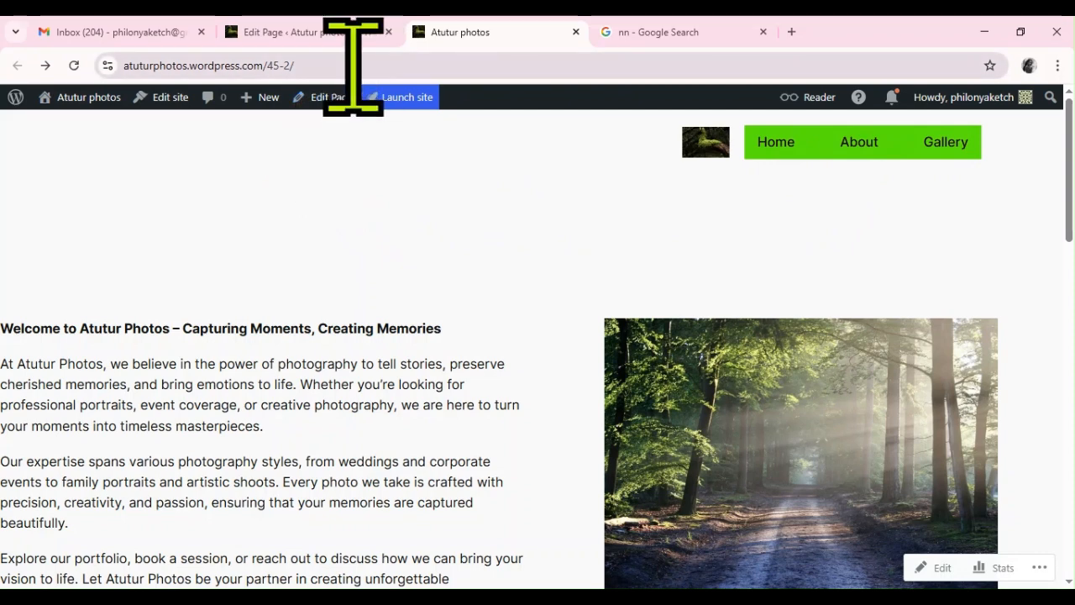
- Copy the published page's web address, reopen the page for editing and edit its Pages template
{"action": "left_click", "coordinate": [324, 64]}
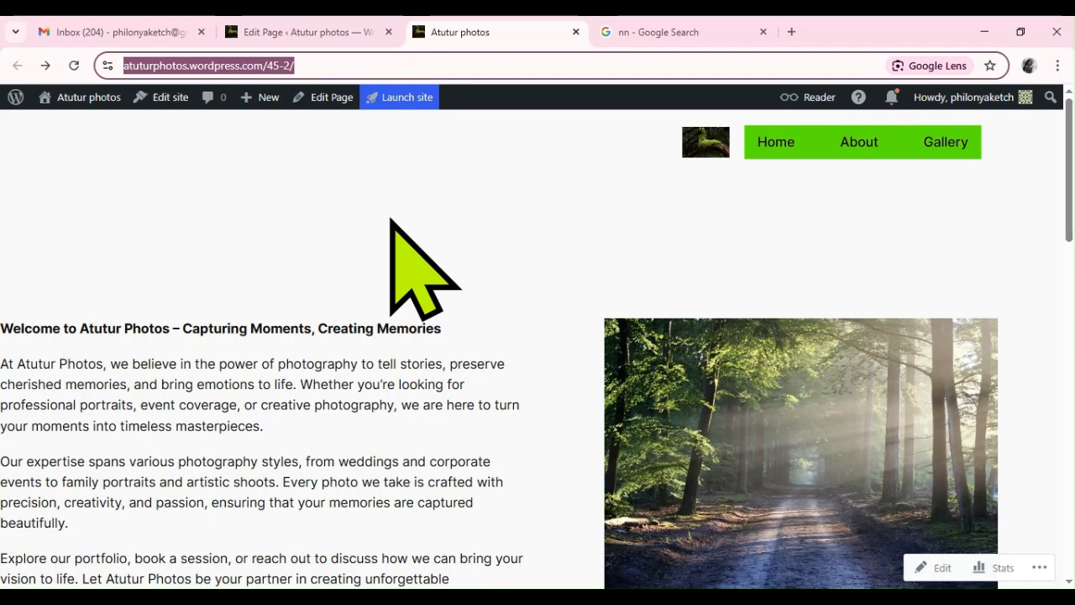
{"action": "left_click", "coordinate": [336, 107]}
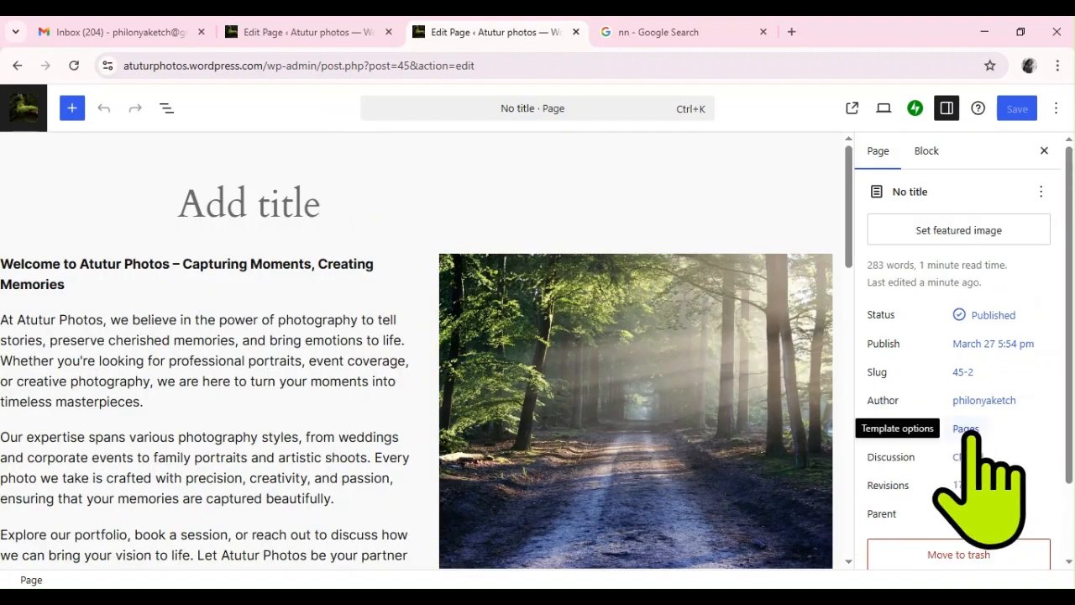
{"action": "left_click", "coordinate": [967, 432]}
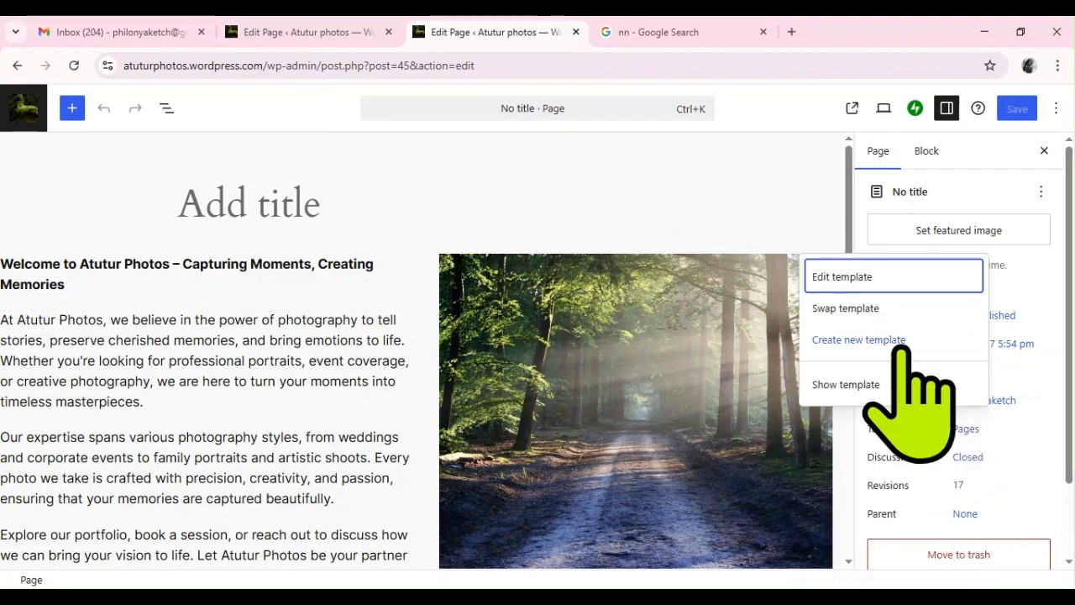
{"action": "left_click", "coordinate": [892, 285]}
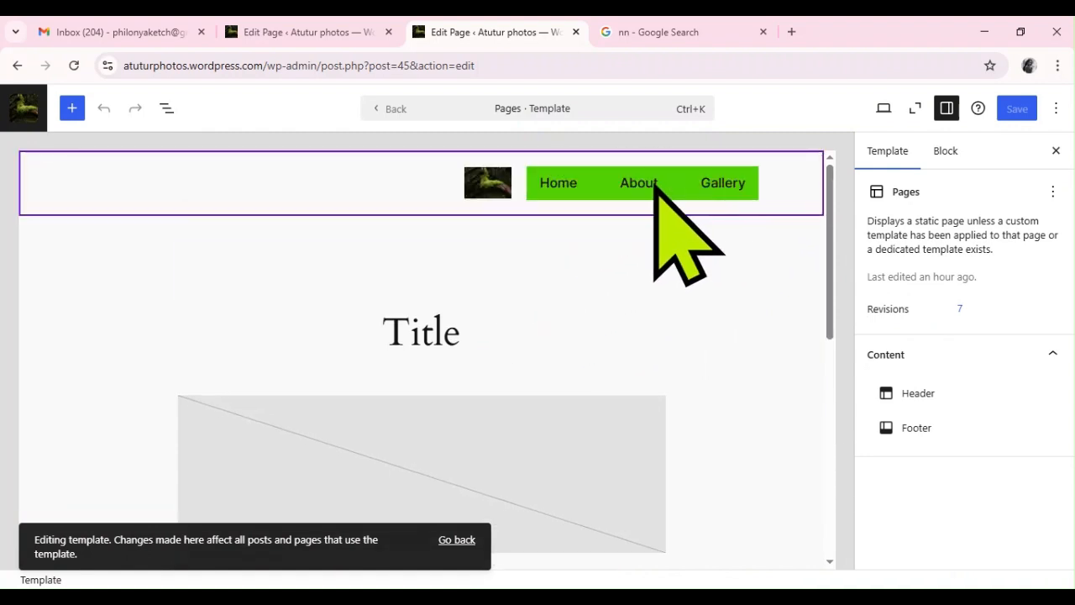
- Open the settings of the Home page link in the header's navigation menu
{"action": "left_click", "coordinate": [656, 184]}
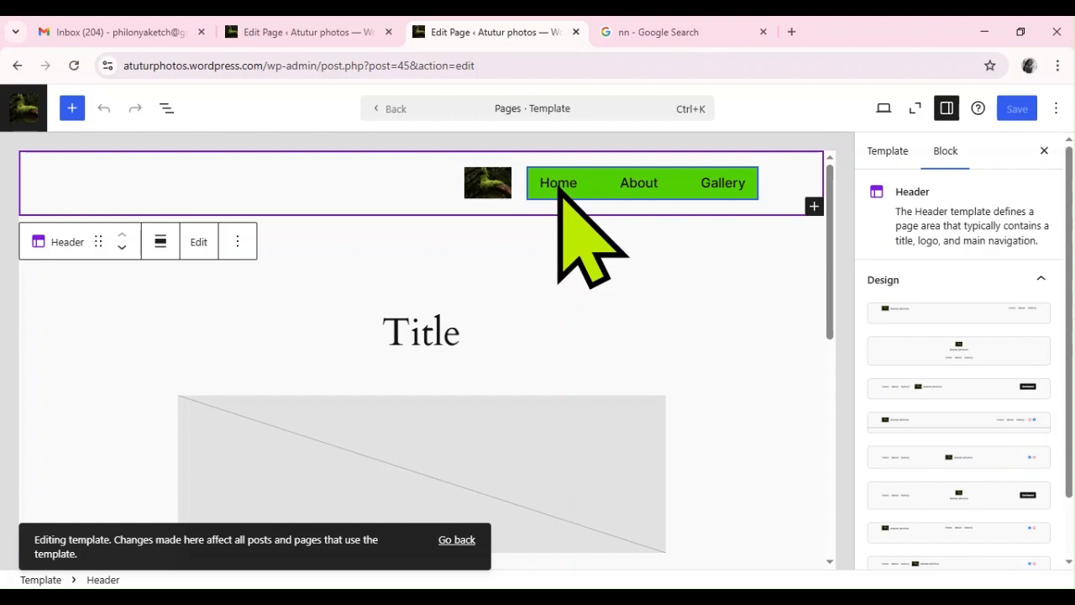
{"action": "left_click", "coordinate": [565, 185]}
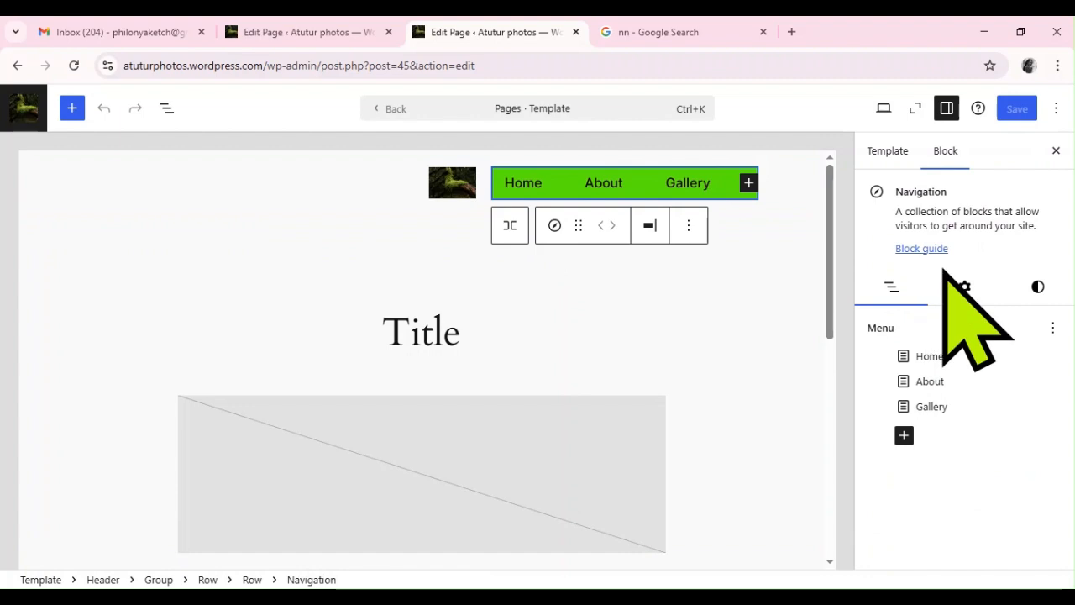
{"action": "left_click", "coordinate": [957, 355]}
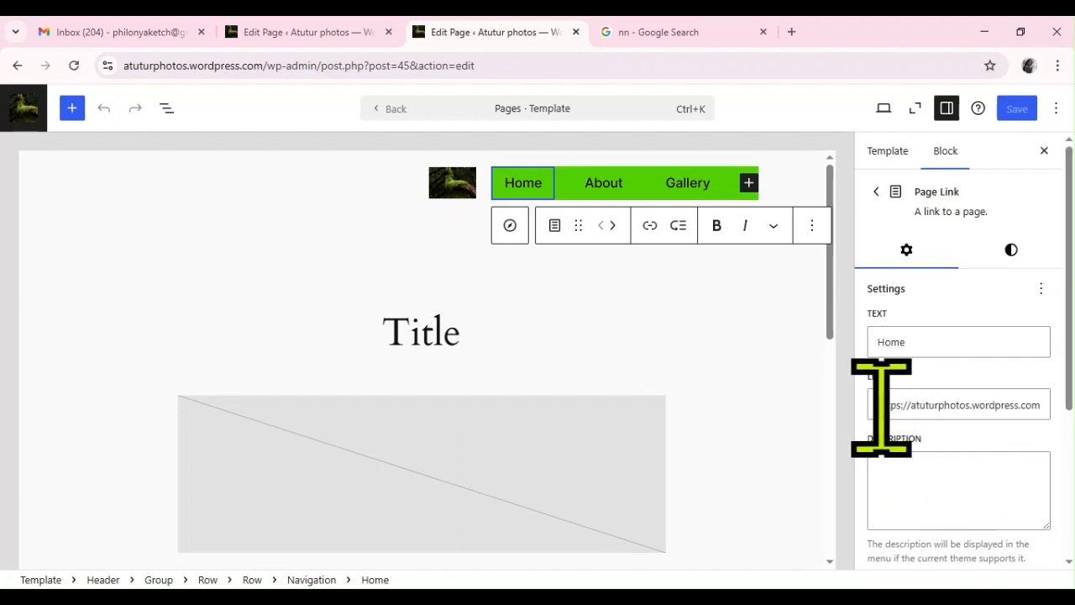
{"action": "left_click_drag", "start_coordinate": [876, 405], "coordinate": [1048, 407]}
{"action": "left_click", "coordinate": [1048, 407]}
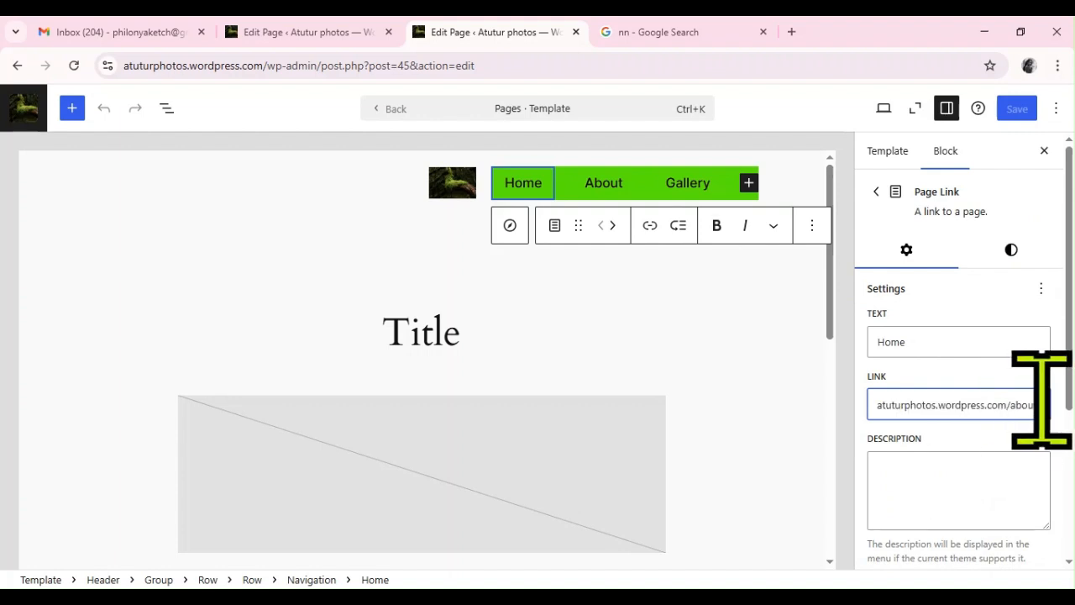
{"action": "left_click_drag", "start_coordinate": [1041, 399], "coordinate": [878, 420]}
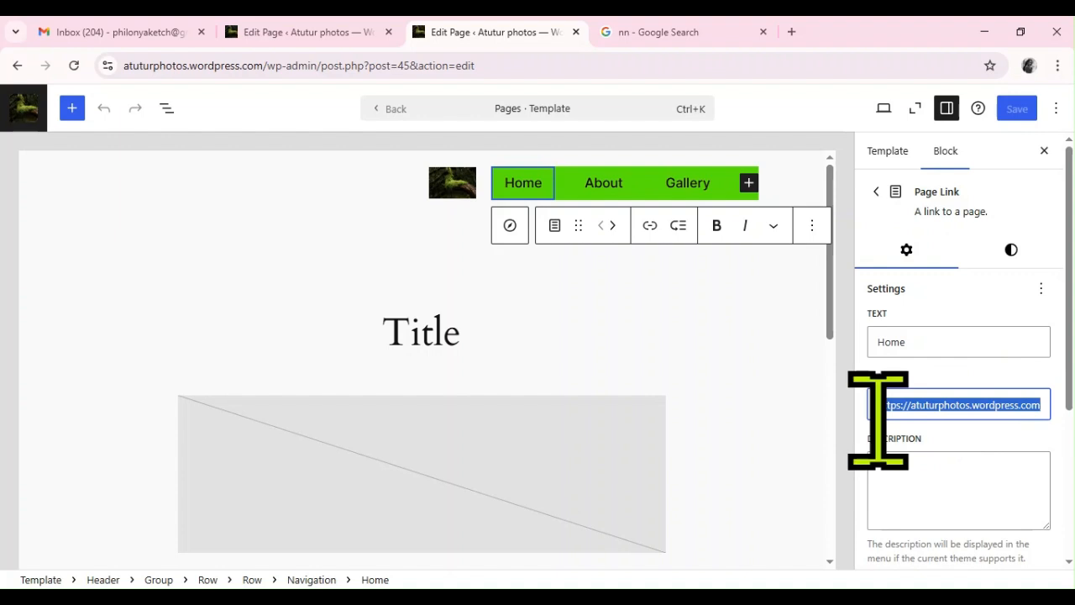
{"action": "key", "text": "Right"}
{"action": "key", "text": "BackSpace"}
{"action": "key", "text": "BackSpace"}
{"action": "key", "text": "BackSpace"}
{"action": "key", "text": "BackSpace"}
{"action": "key", "text": "BackSpace"}
{"action": "key", "text": "BackSpace"}
{"action": "key", "text": "BackSpace"}
{"action": "key", "text": "BackSpace"}
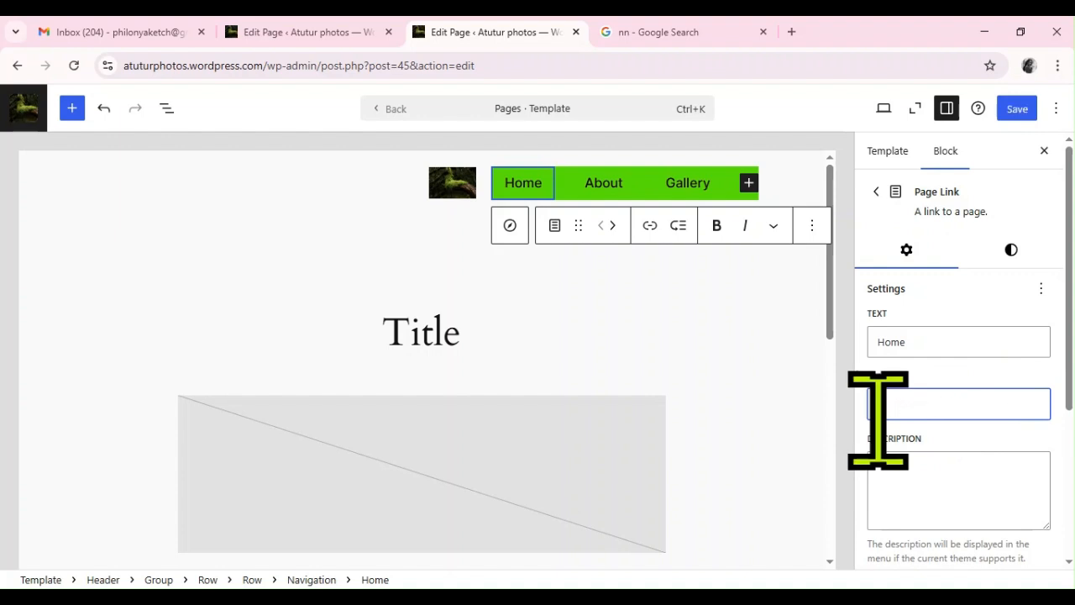
{"action": "type", "text": "h"}
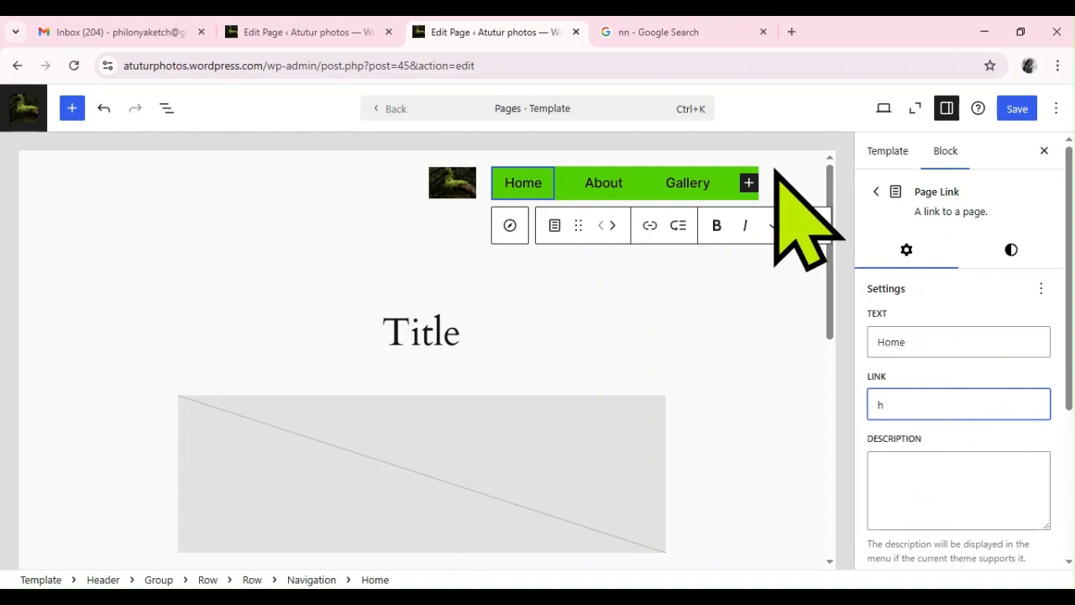
{"action": "key", "text": "ctrl+v"}
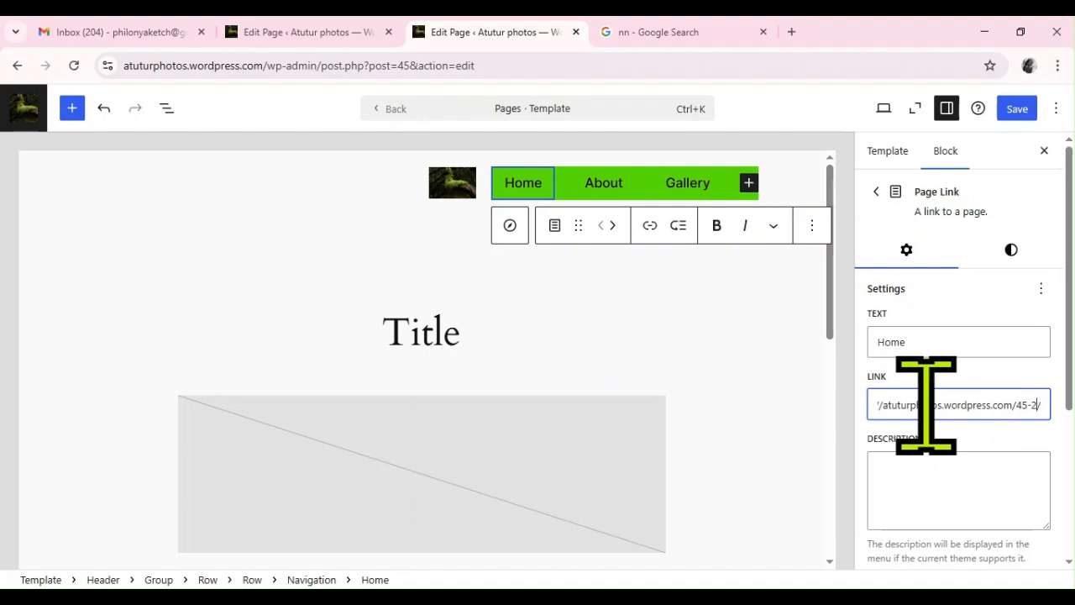
{"action": "key", "text": "Left"}
{"action": "key", "text": "Left"}
{"action": "key", "text": "Left"}
{"action": "key", "text": "Left"}
{"action": "key", "text": "Left"}
{"action": "key", "text": "Left"}
{"action": "key", "text": "Left"}
{"action": "key", "text": "Left"}
{"action": "key", "text": "Left"}
{"action": "key", "text": "Left"}
{"action": "key", "text": "Left"}
{"action": "key", "text": "Left"}
{"action": "key", "text": "Left"}
{"action": "key", "text": "Left"}
{"action": "key", "text": "Left"}
{"action": "key", "text": "Left"}
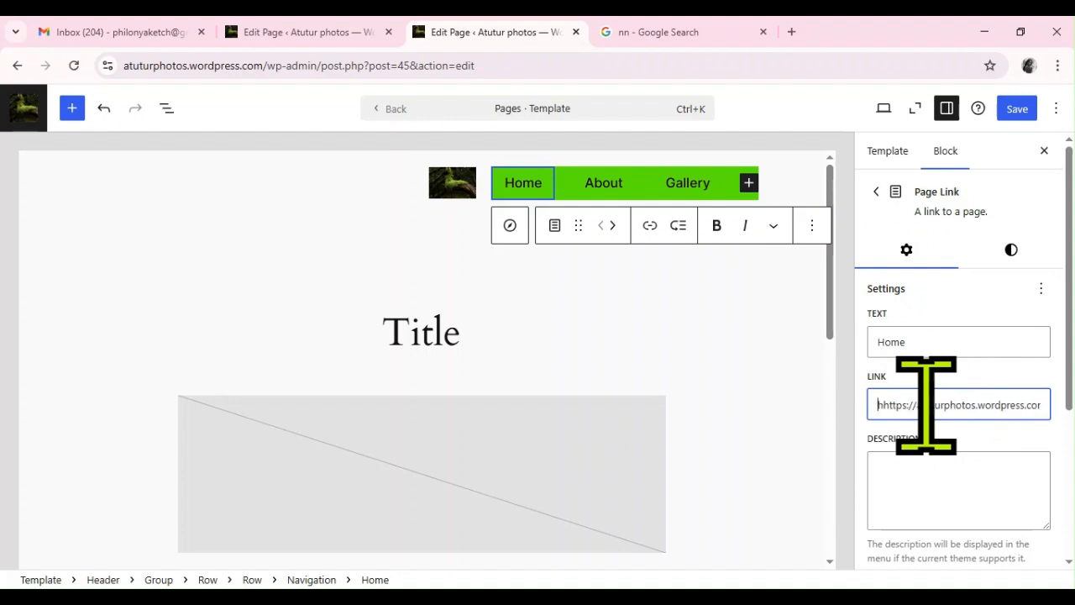
{"action": "key", "text": "BackSpace"}
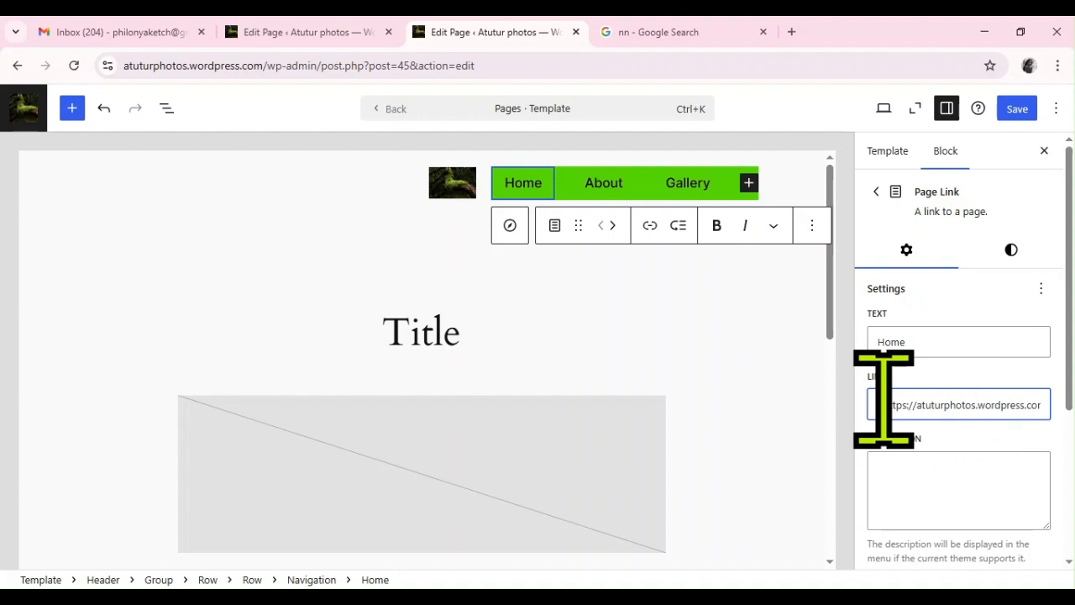
{"action": "key", "text": "BackSpace"}
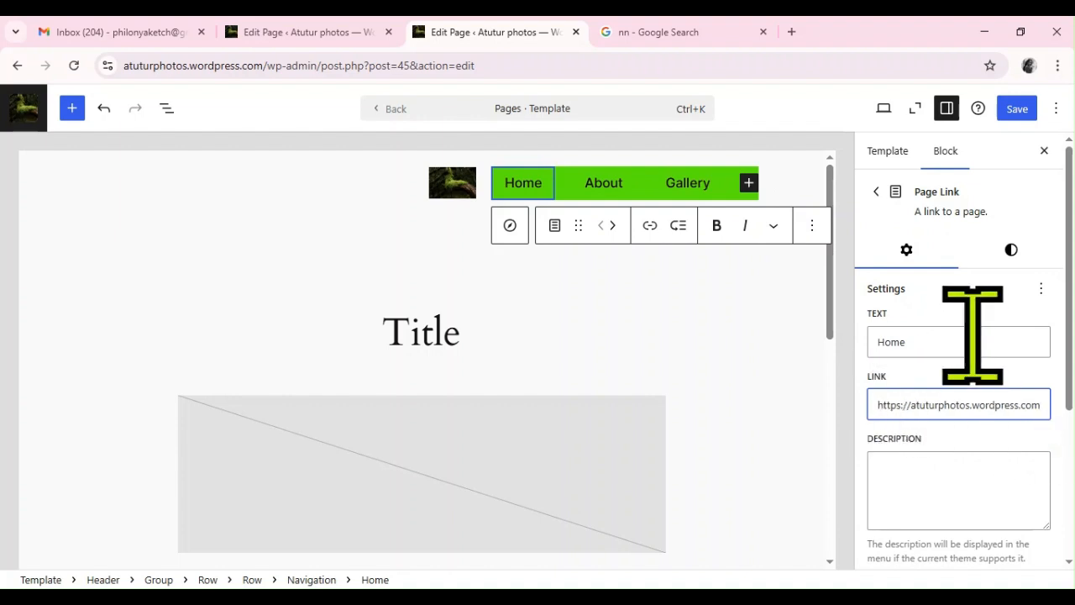
- Save the Navigation menu change to the site and return from the template to the page
{"action": "left_click", "coordinate": [1012, 109]}
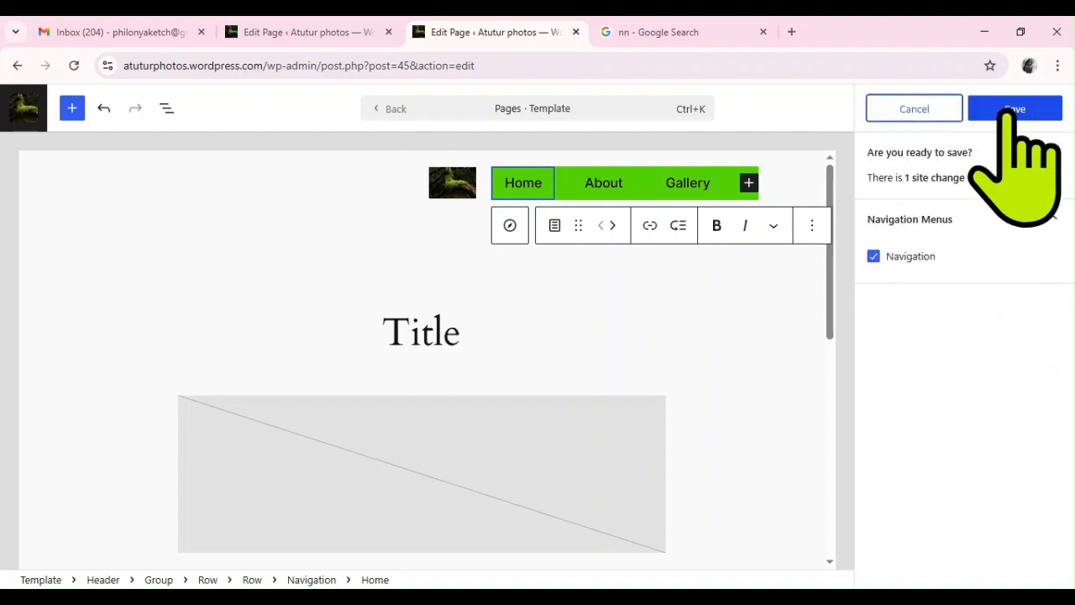
{"action": "left_click", "coordinate": [1012, 109]}
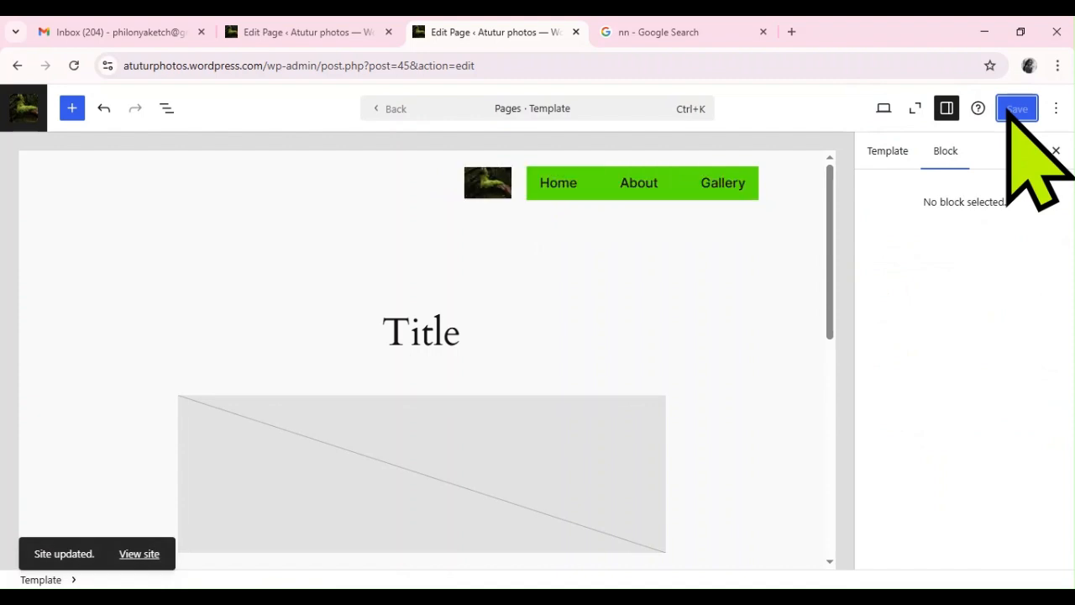
{"action": "left_click", "coordinate": [385, 112]}
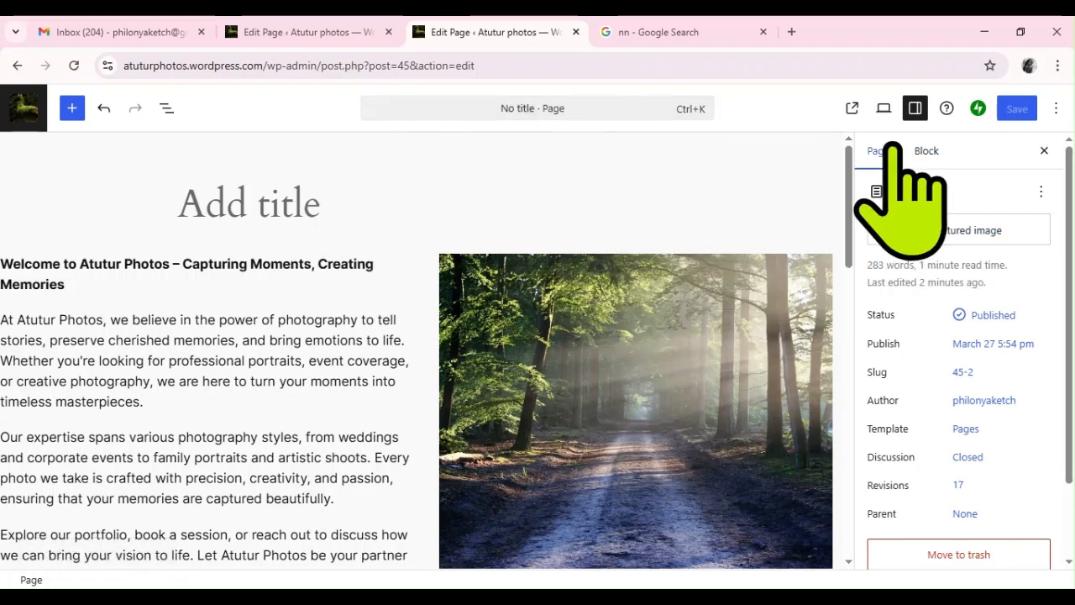
- View the published page and test the Home, About and Gallery links in its header, looking through the Gallery page
{"action": "left_click", "coordinate": [851, 109]}
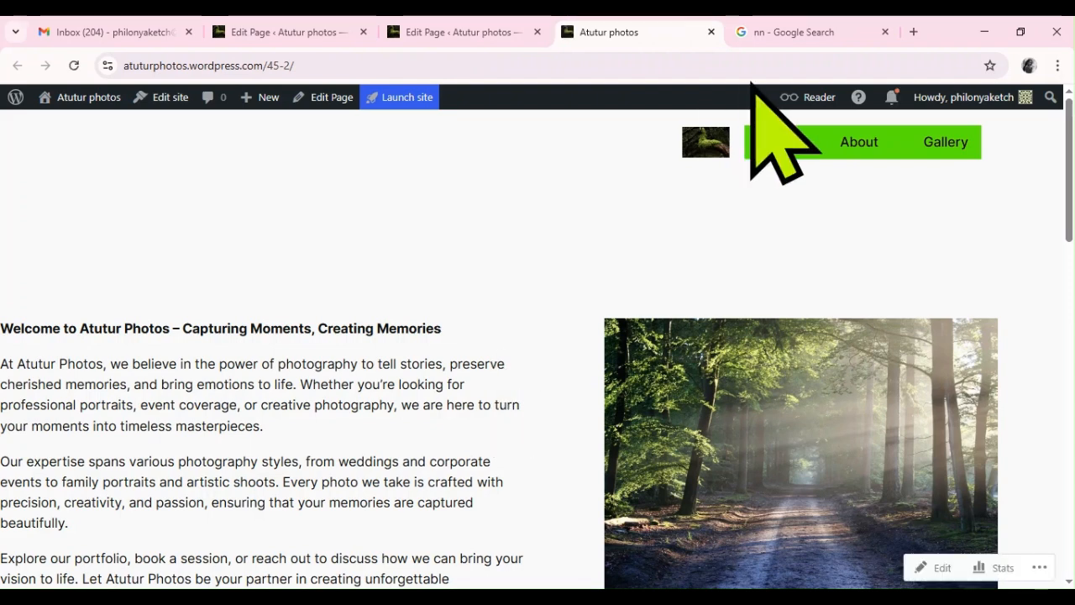
{"action": "left_click", "coordinate": [771, 142]}
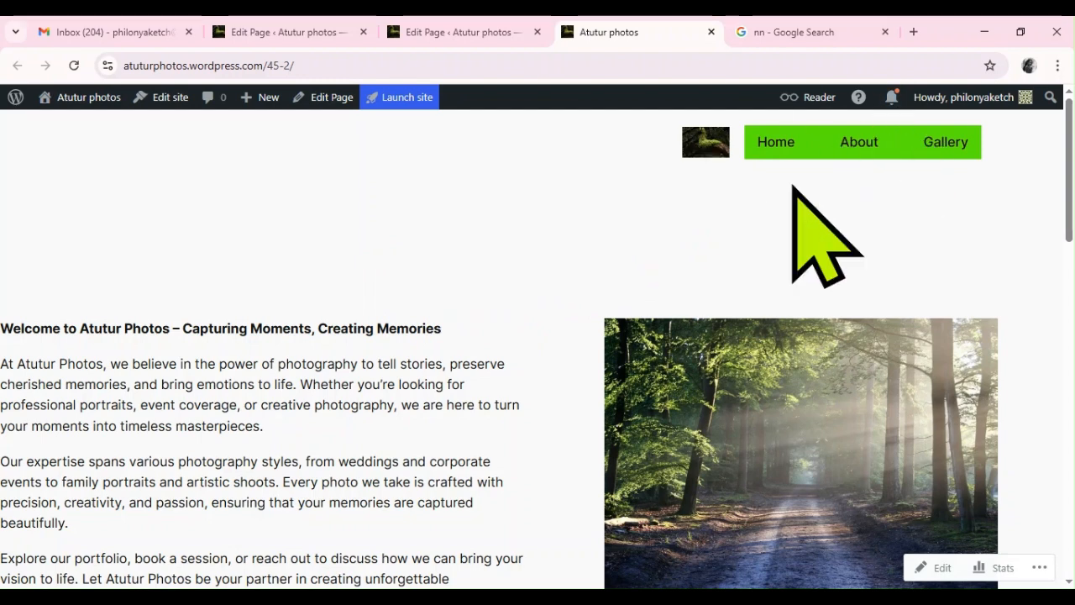
{"action": "left_click", "coordinate": [858, 143]}
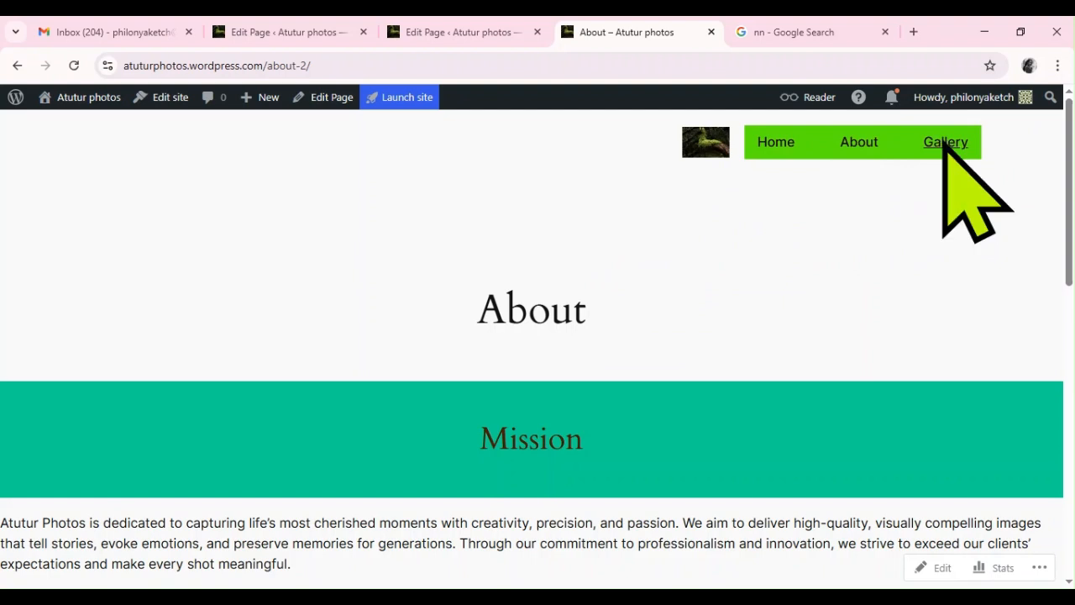
{"action": "left_click", "coordinate": [944, 143]}
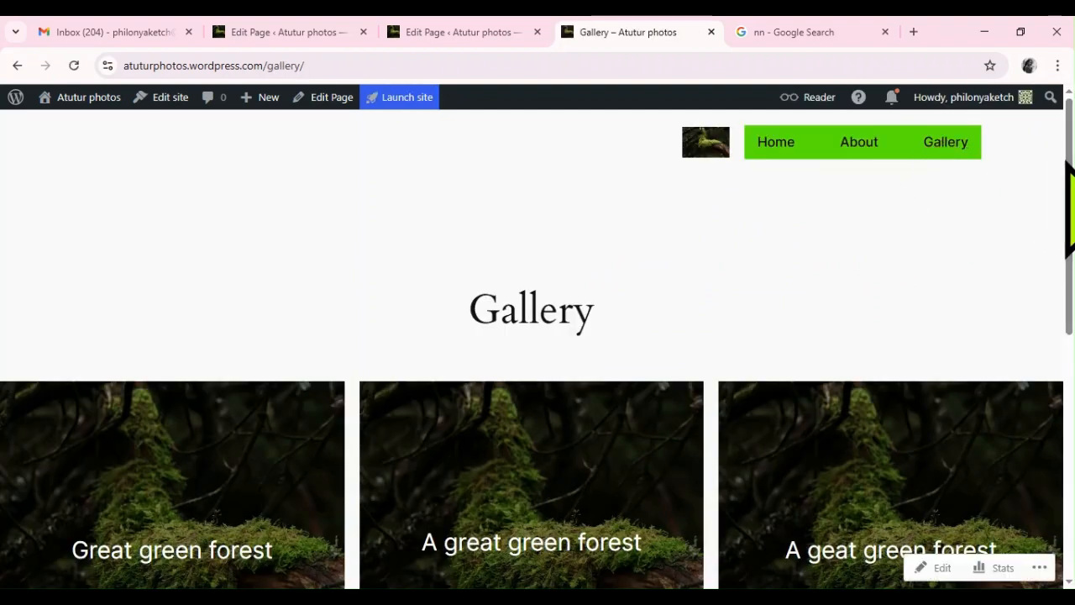
{"action": "left_click_drag", "start_coordinate": [1069, 168], "coordinate": [1068, 323]}
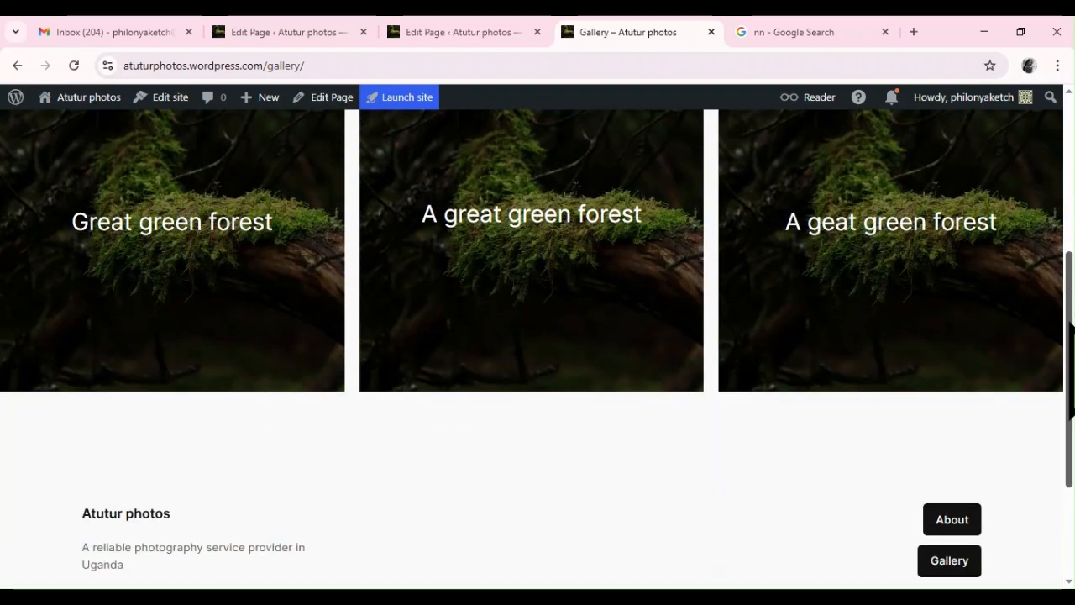
- Return from the Gallery page to the Home page through the header link, and open the site's dashboard
{"action": "left_click_drag", "start_coordinate": [1072, 370], "coordinate": [1060, 29]}
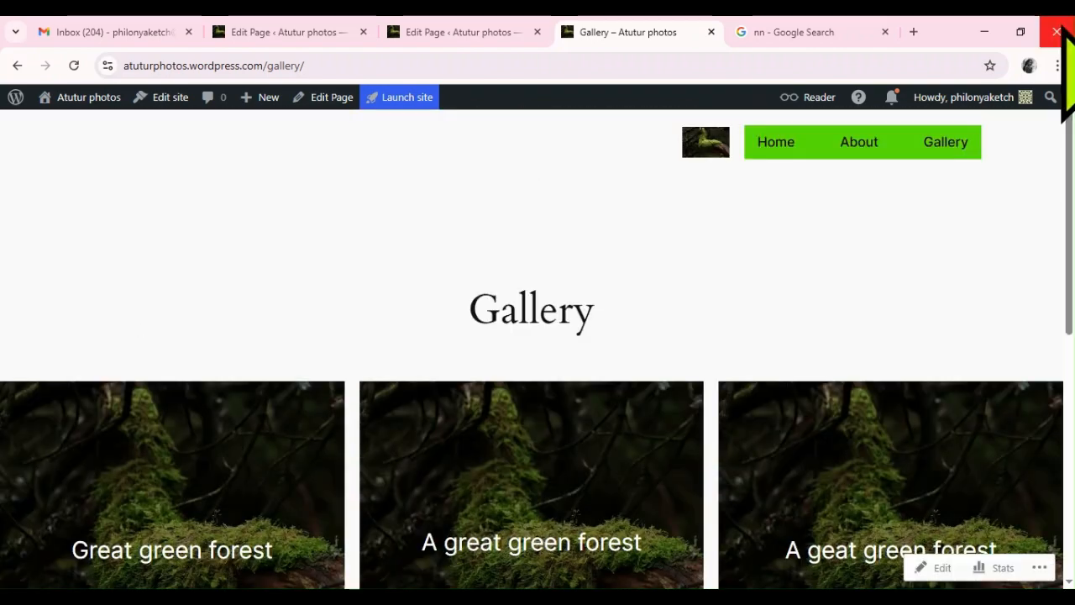
{"action": "left_click", "coordinate": [774, 143]}
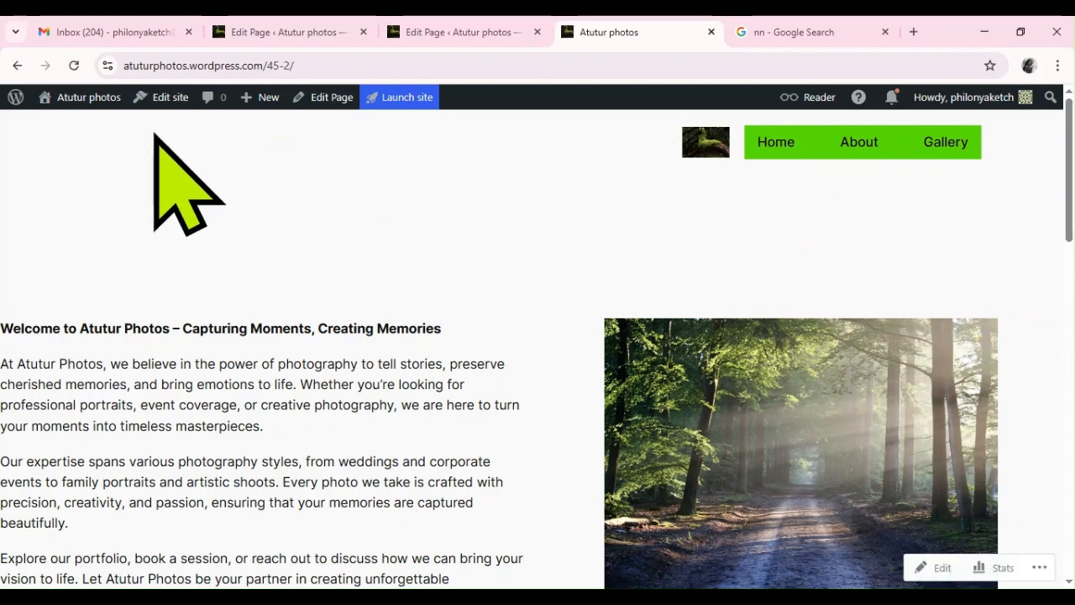
{"action": "mouse_move", "coordinate": [95, 108]}
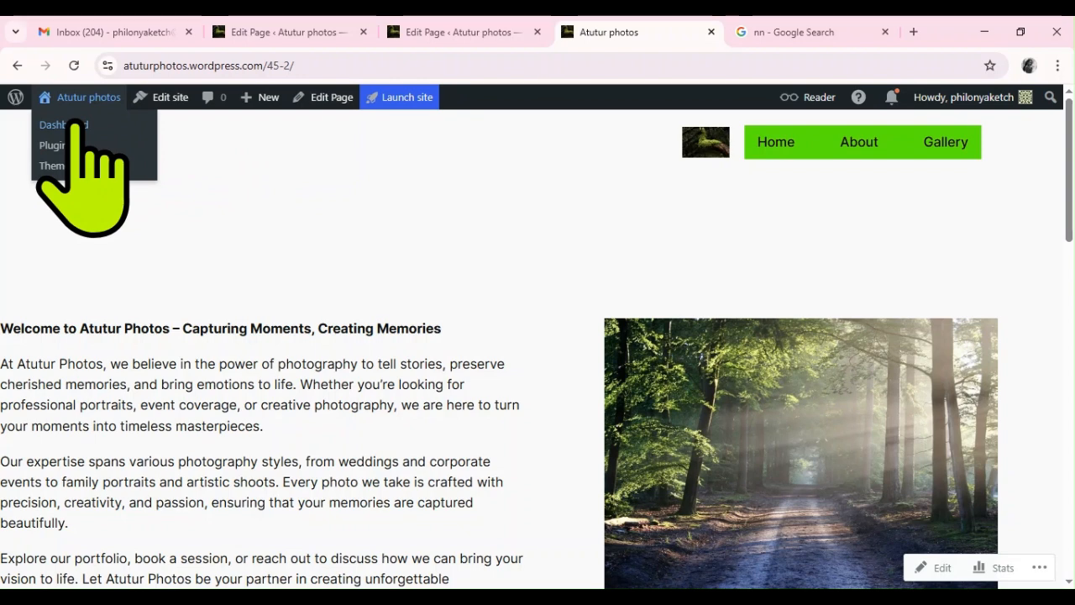
{"action": "left_click", "coordinate": [76, 126]}
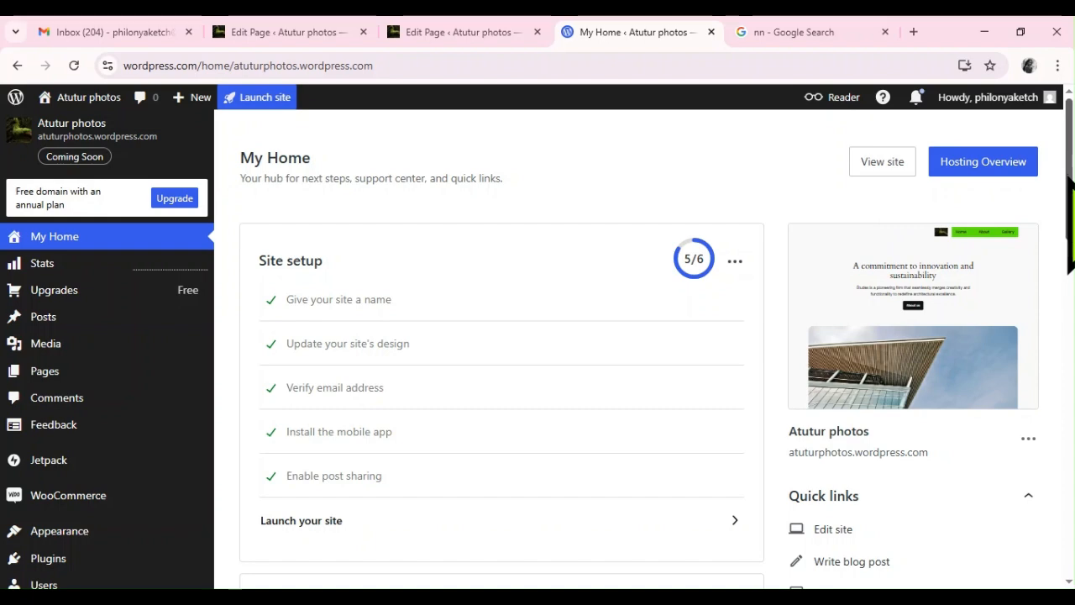
- Open the site's Reading settings from the dashboard
{"action": "scroll", "coordinate": [924, 336], "scroll_direction": "down", "scroll_amount": 5}
{"action": "mouse_move", "coordinate": [141, 487]}
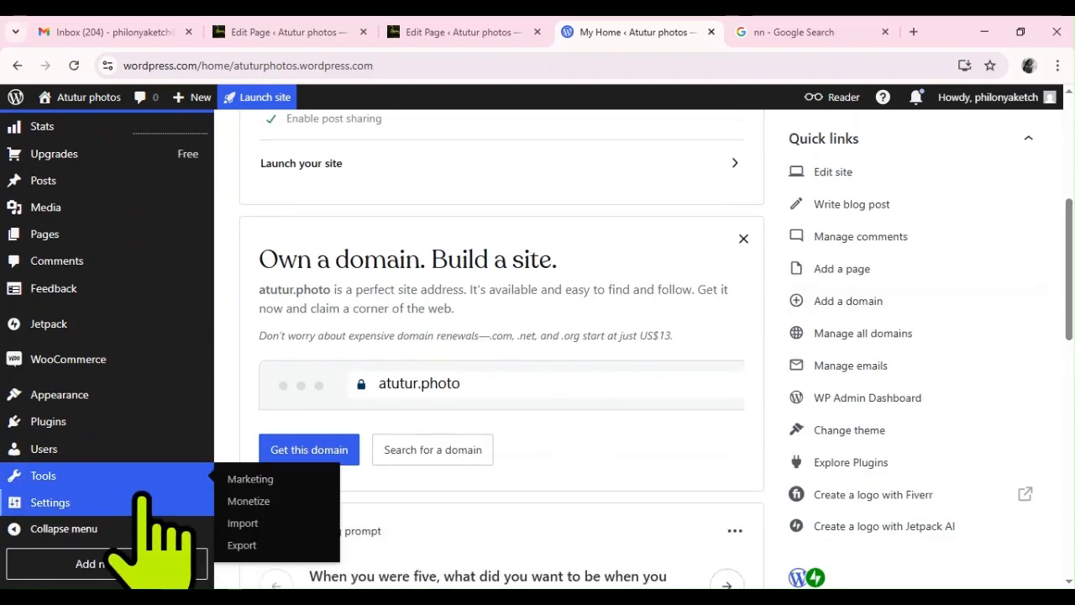
{"action": "mouse_move", "coordinate": [110, 504]}
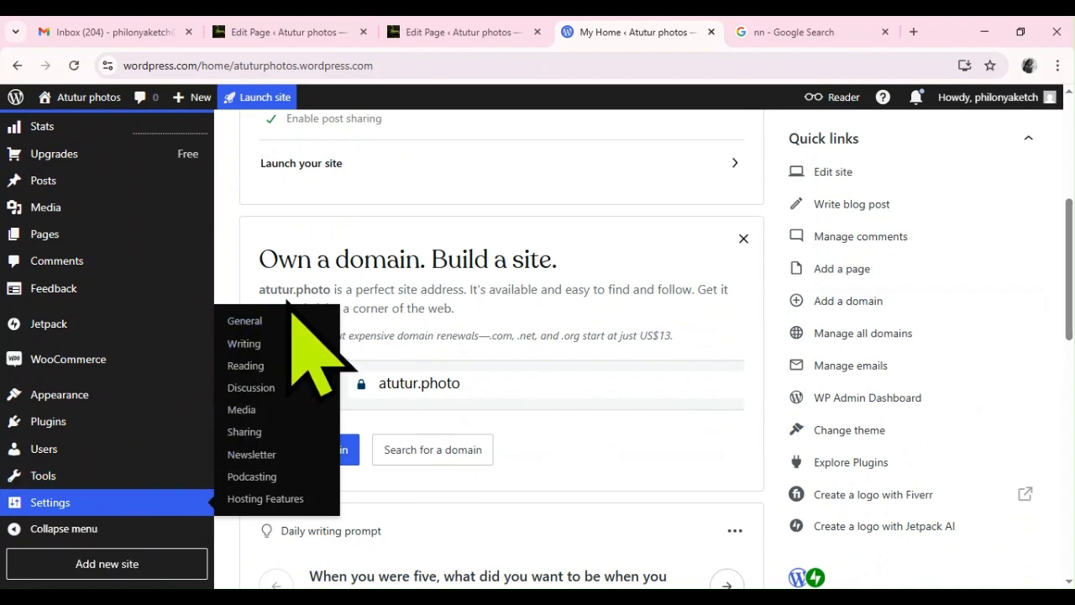
{"action": "mouse_move", "coordinate": [105, 484]}
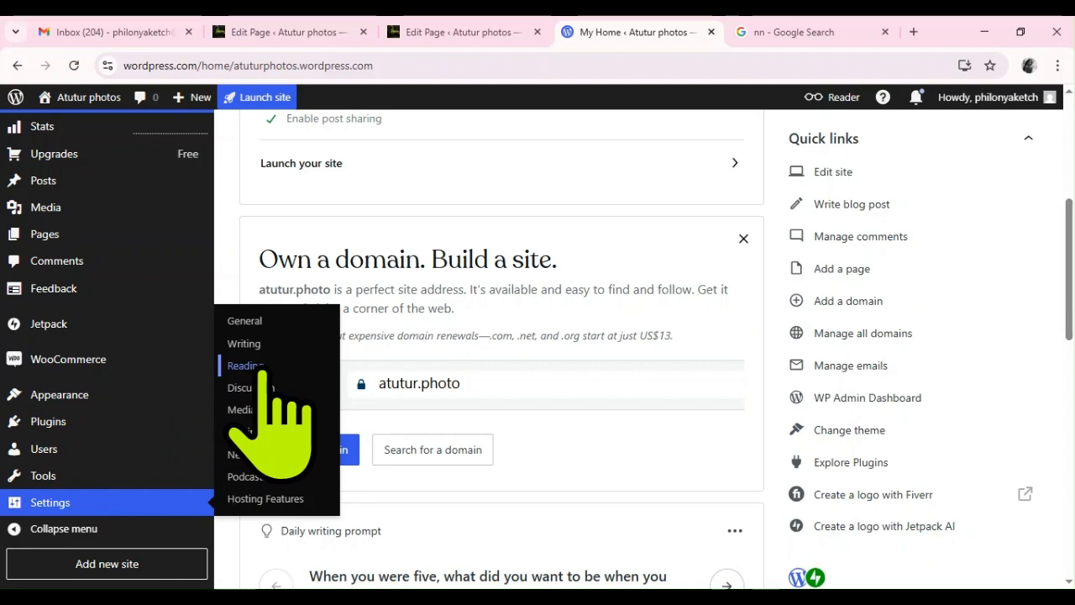
{"action": "left_click", "coordinate": [263, 369]}
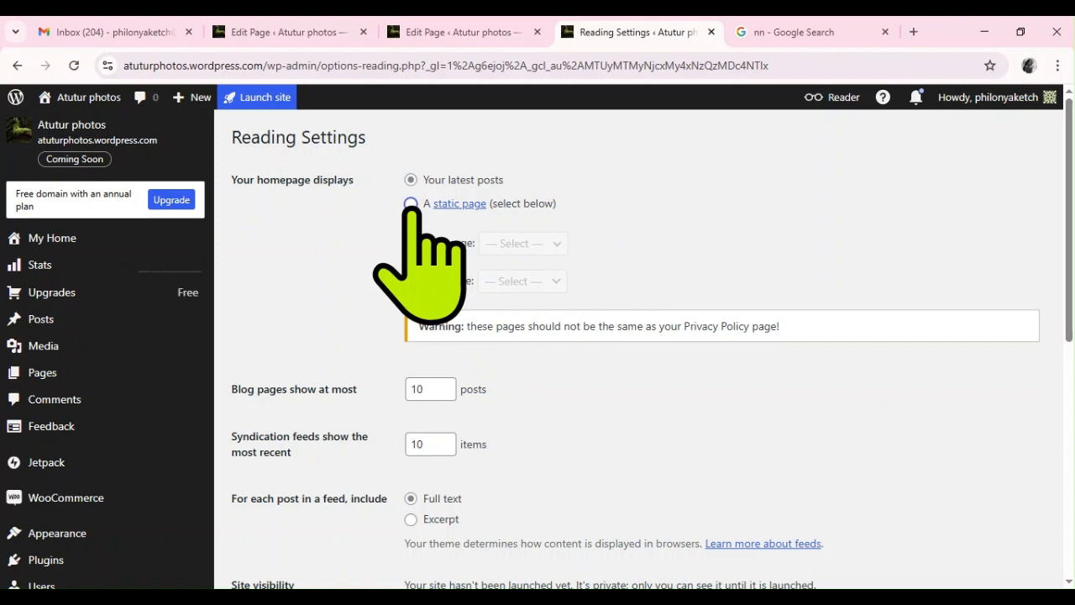
- Make the homepage display a static page, choose #45 (no title) as the Homepage, and save the Reading settings
{"action": "left_click", "coordinate": [410, 204]}
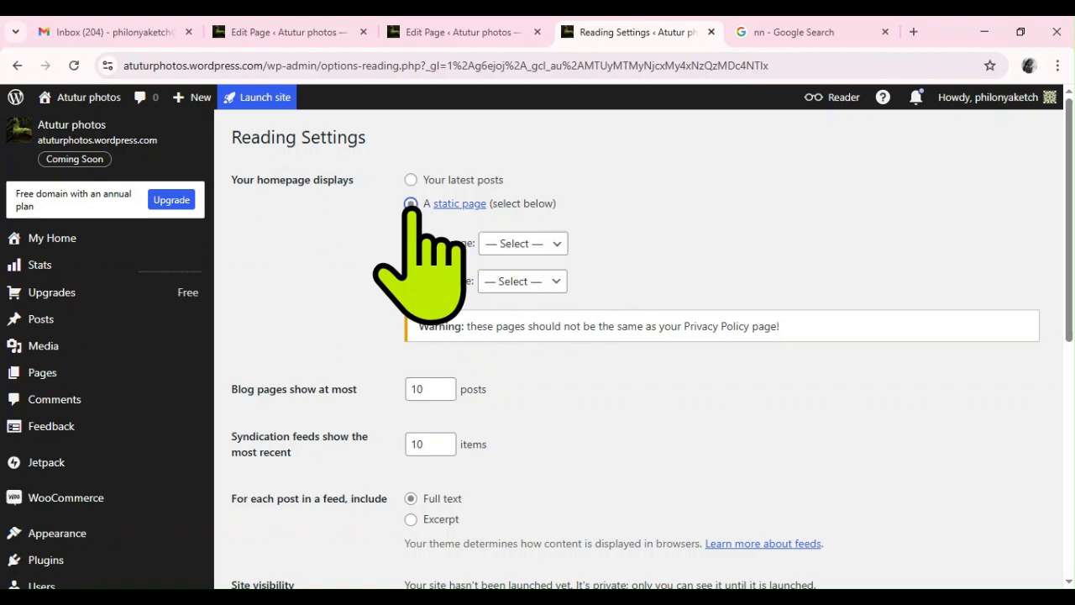
{"action": "left_click", "coordinate": [561, 242]}
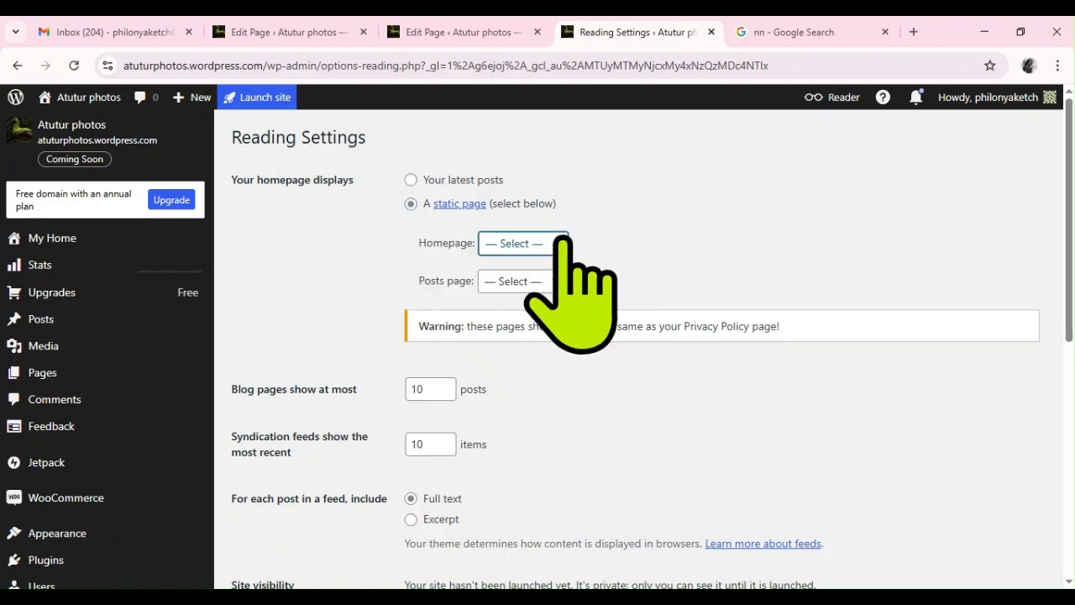
{"action": "left_click", "coordinate": [535, 290]}
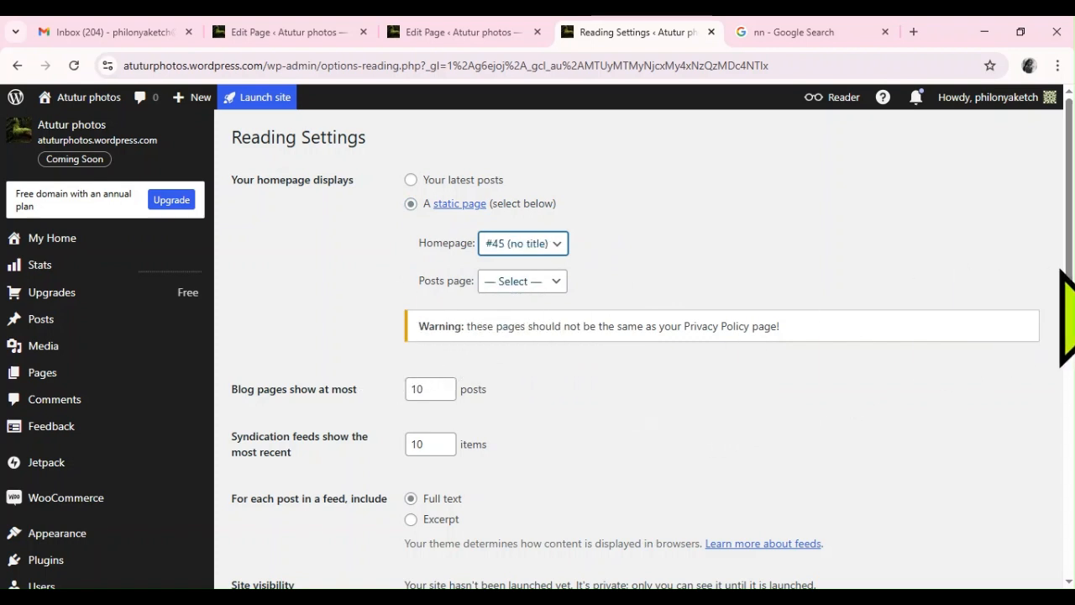
{"action": "left_click_drag", "start_coordinate": [1069, 283], "coordinate": [1071, 516]}
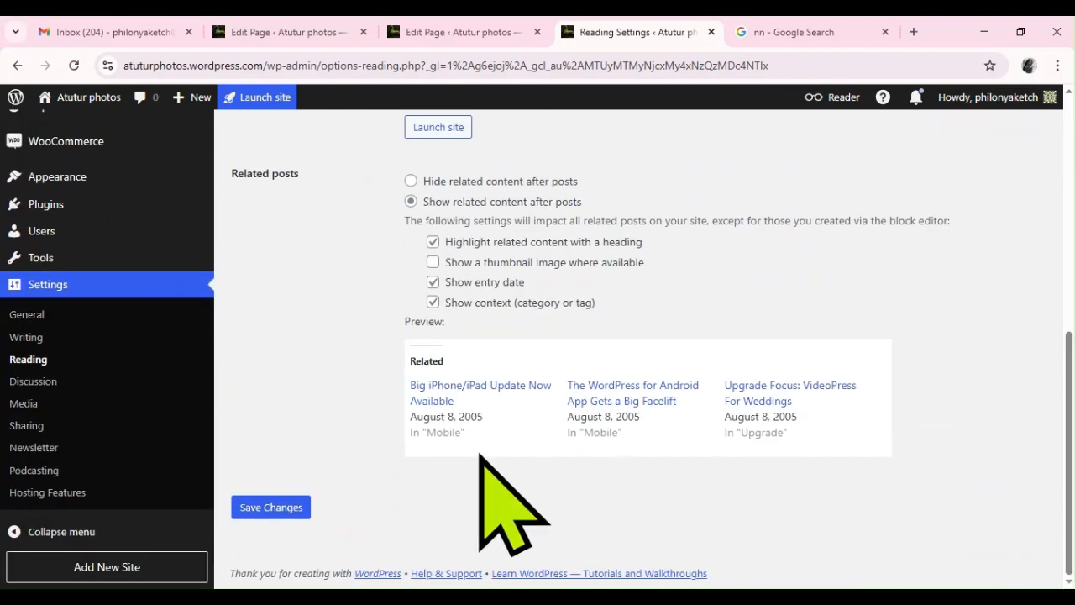
{"action": "left_click", "coordinate": [289, 508]}
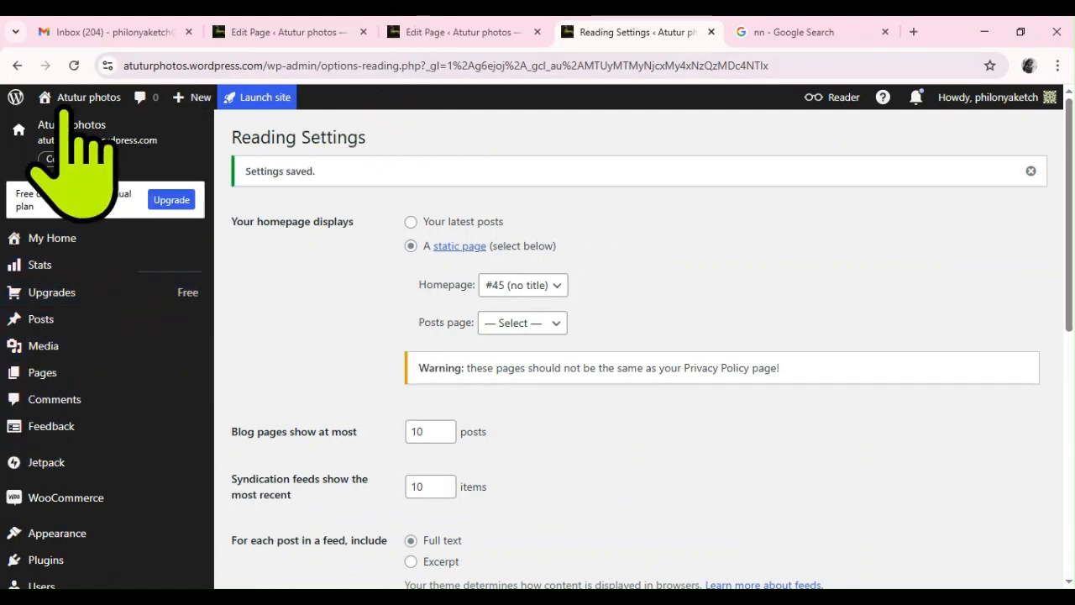
- Visit the live site, look through its homepage down to the footer, and test the header's Home link
{"action": "mouse_move", "coordinate": [77, 104]}
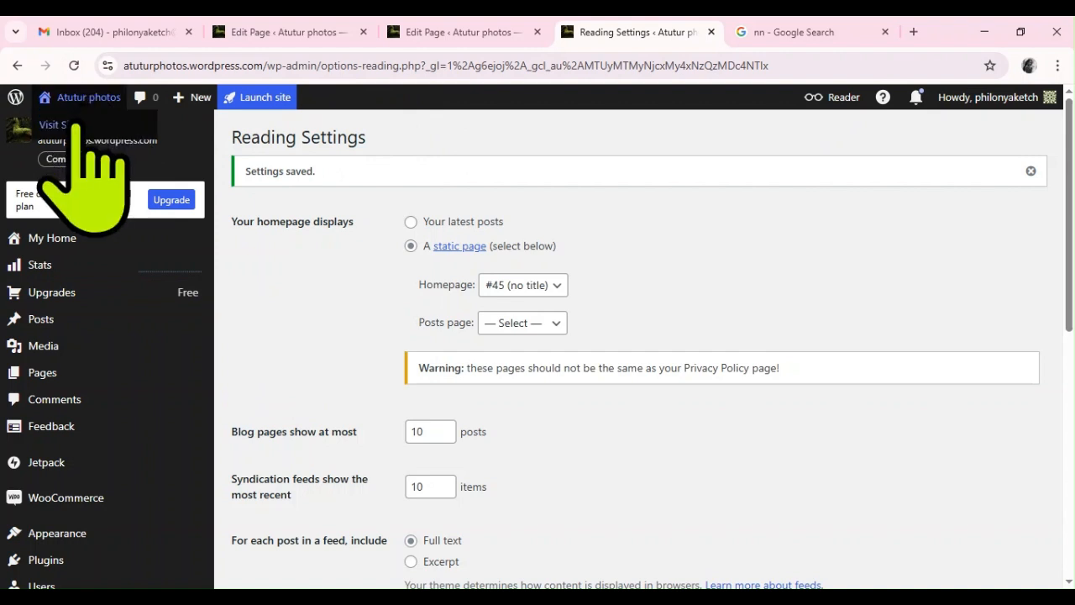
{"action": "left_click", "coordinate": [75, 125]}
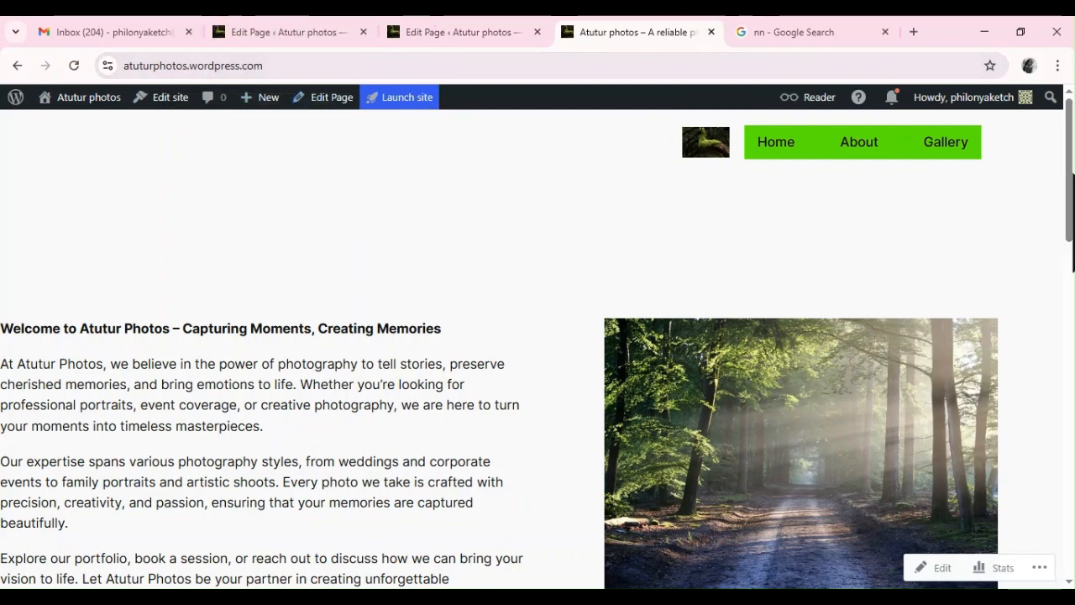
{"action": "scroll", "coordinate": [1072, 210], "scroll_direction": "down", "scroll_amount": 1}
{"action": "left_click_drag", "start_coordinate": [1069, 203], "coordinate": [1071, 531]}
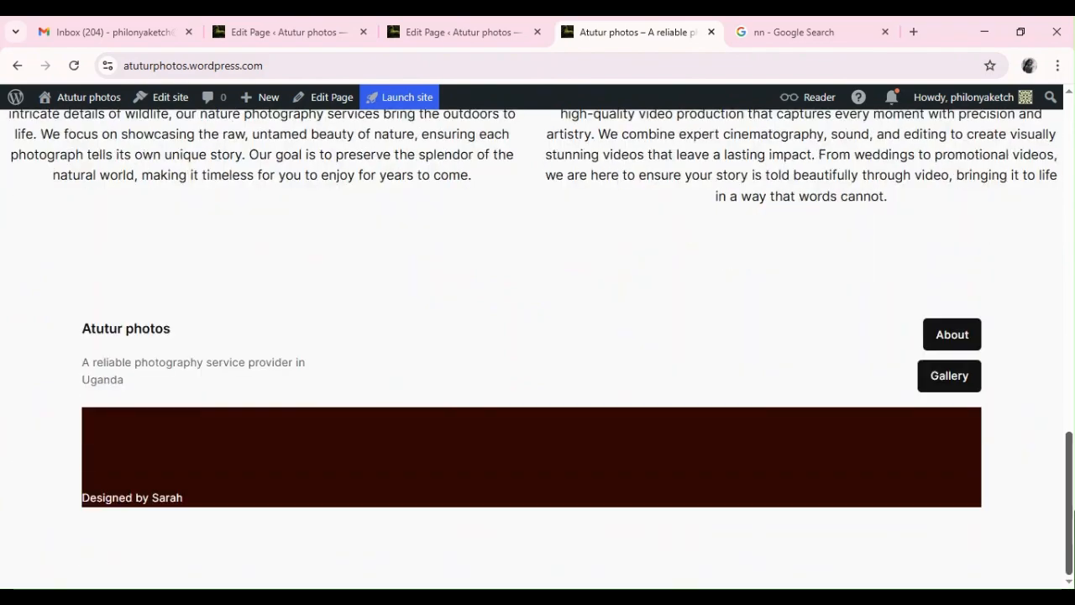
{"action": "left_click_drag", "start_coordinate": [1072, 531], "coordinate": [1057, 59]}
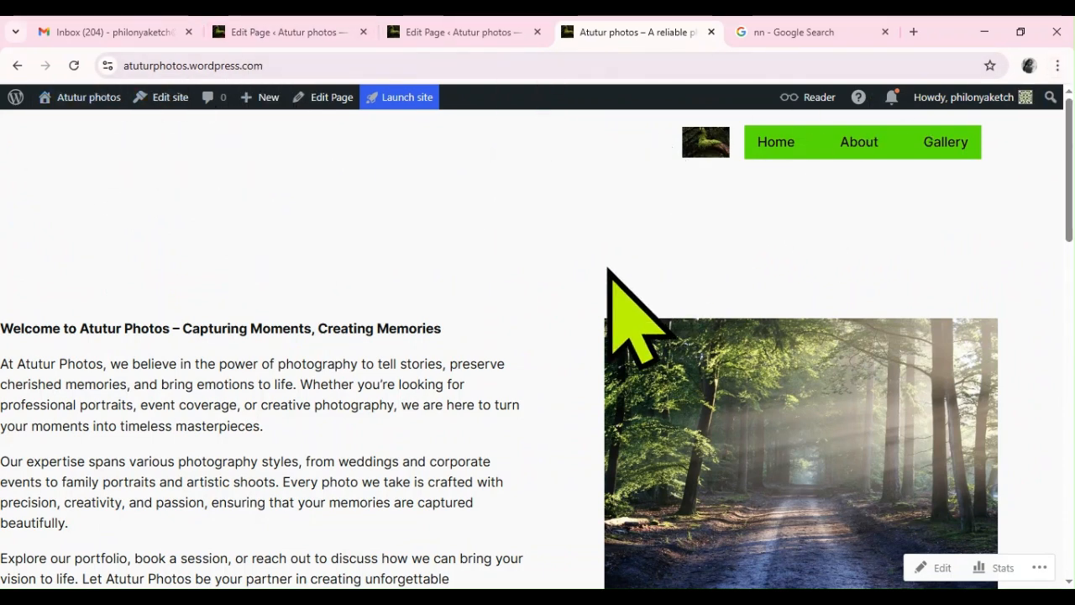
{"action": "left_click", "coordinate": [766, 146]}
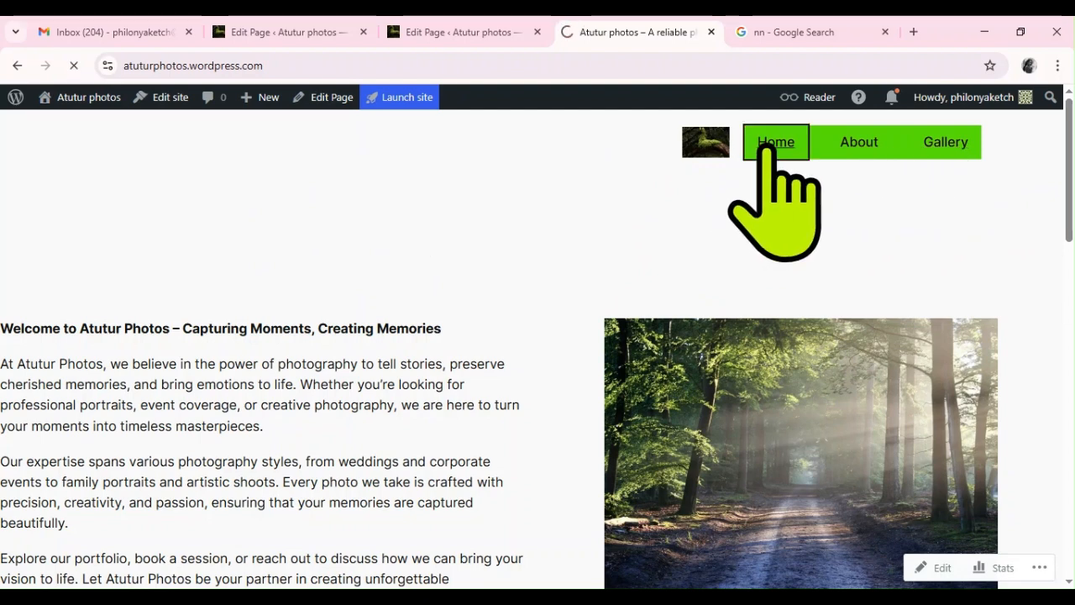